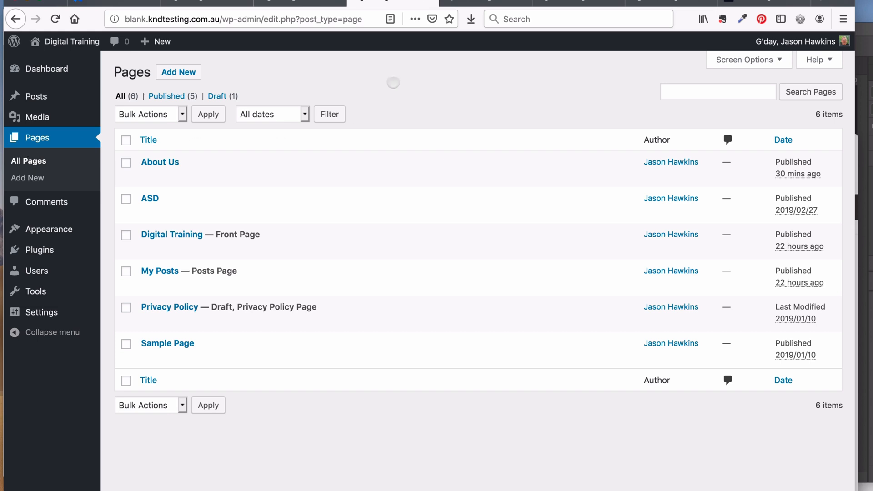
Open the site's Reading settings from the list of pages
click(397, 82)
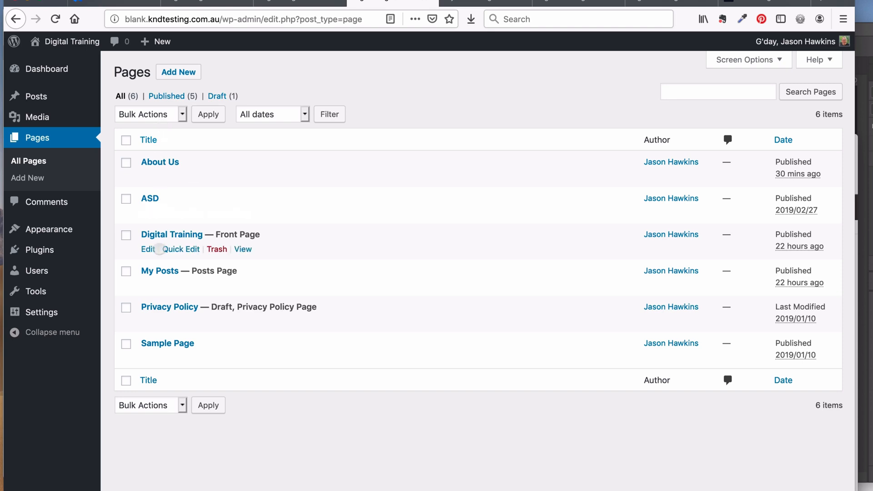
mouse_move(152, 360)
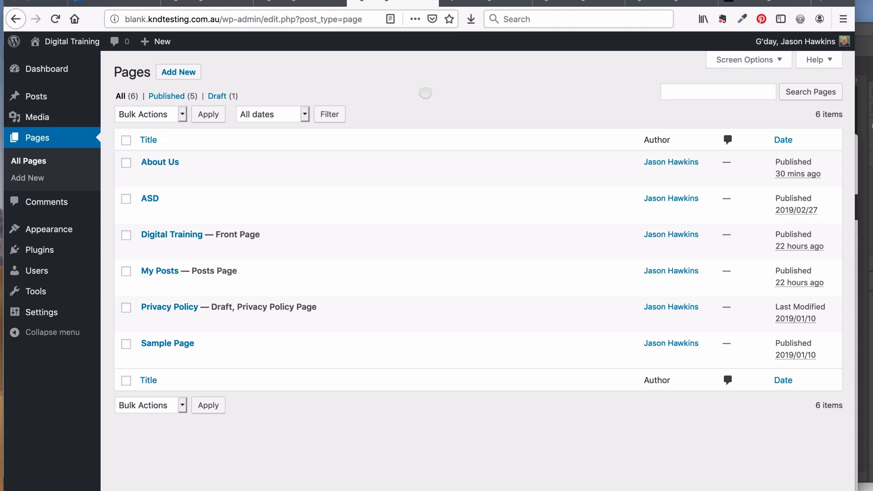
mouse_move(55, 310)
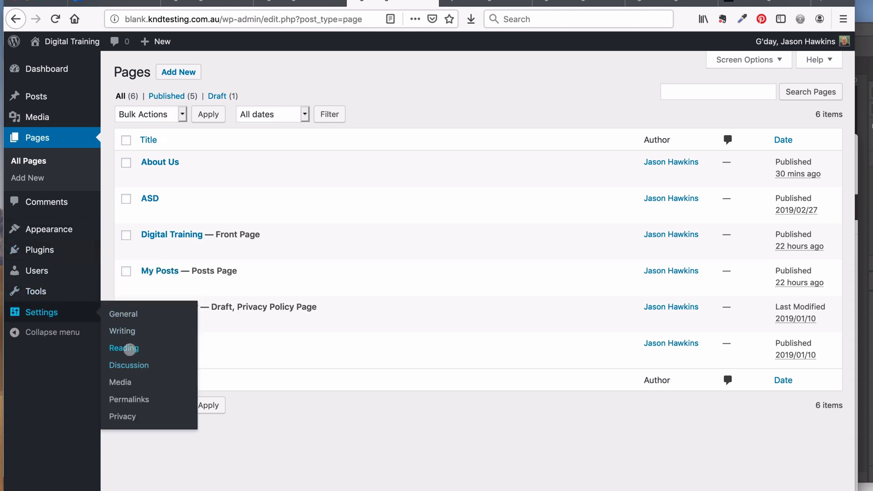
click(128, 349)
click(448, 269)
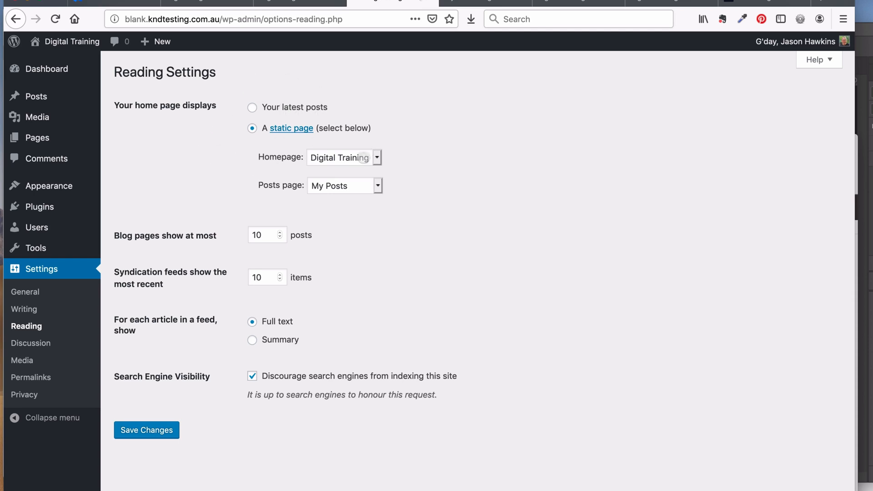
Check which pages are assigned as the homepage and the posts page
click(364, 158)
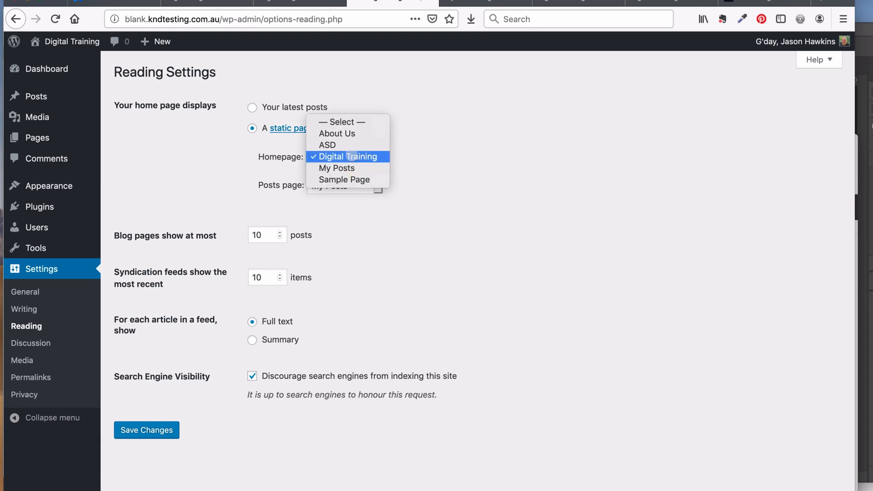
click(417, 155)
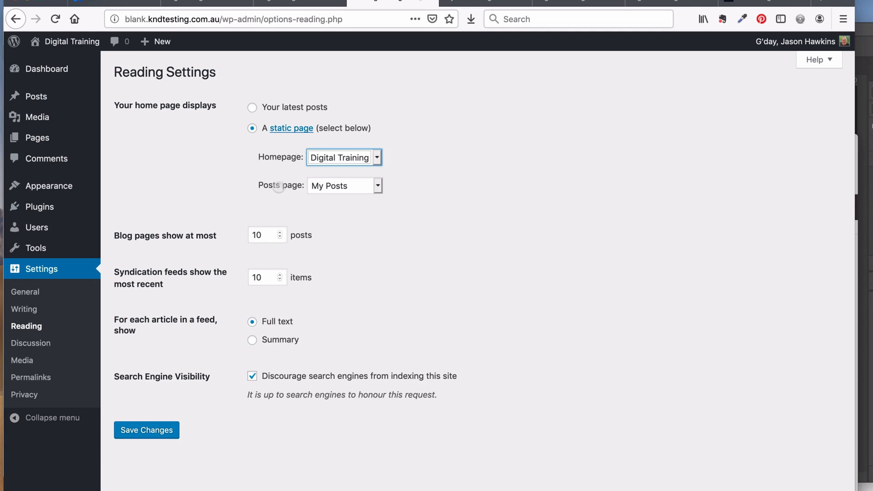
click(353, 187)
click(429, 179)
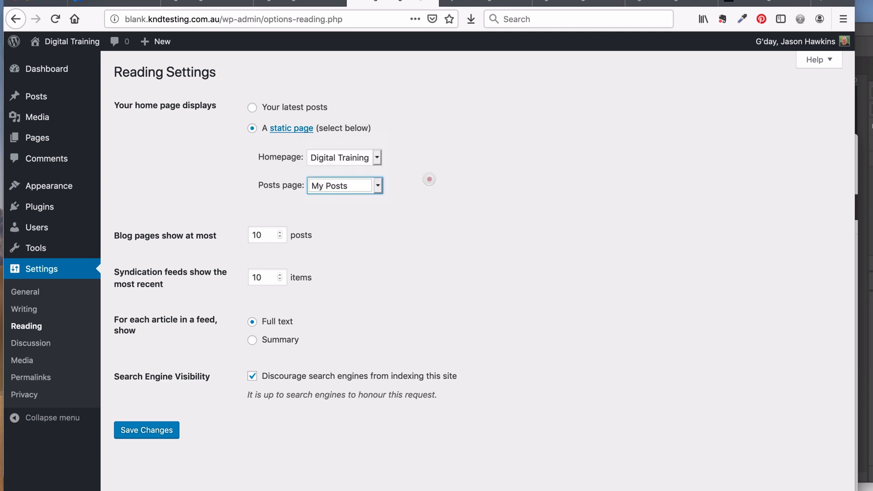
click(427, 182)
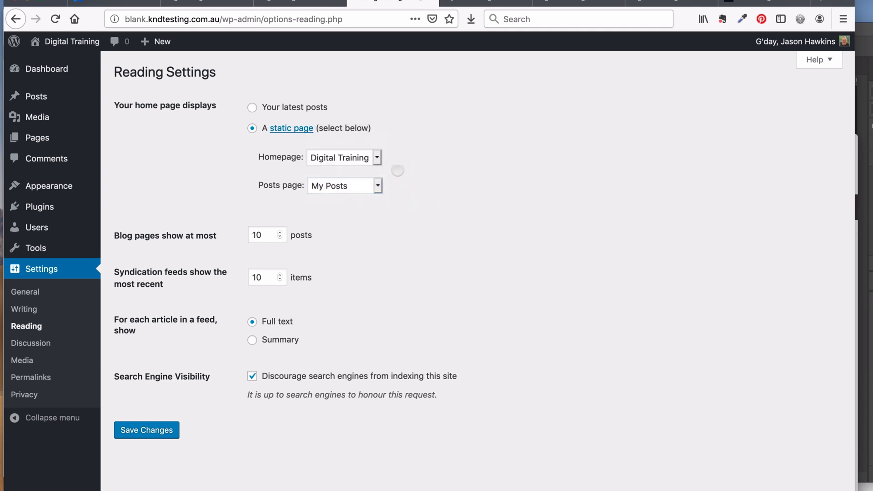
click(231, 176)
click(595, 142)
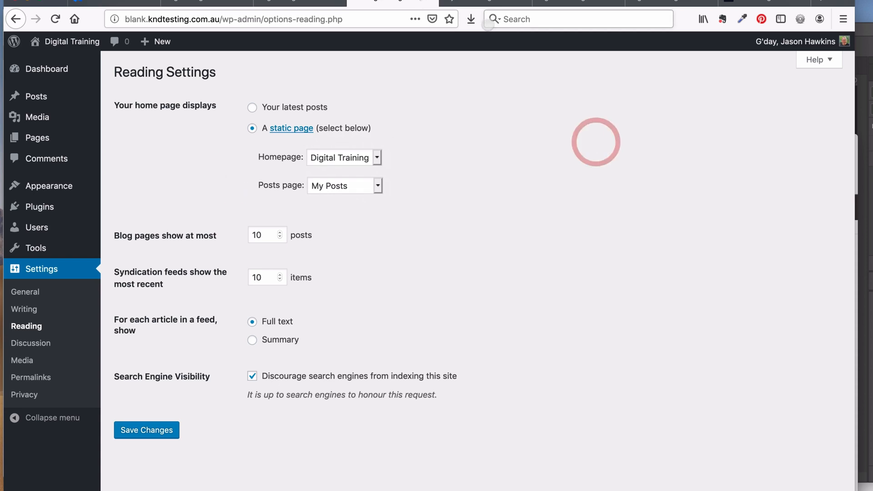
View the live my-posts page and look through its articles from start to end
click(488, 1)
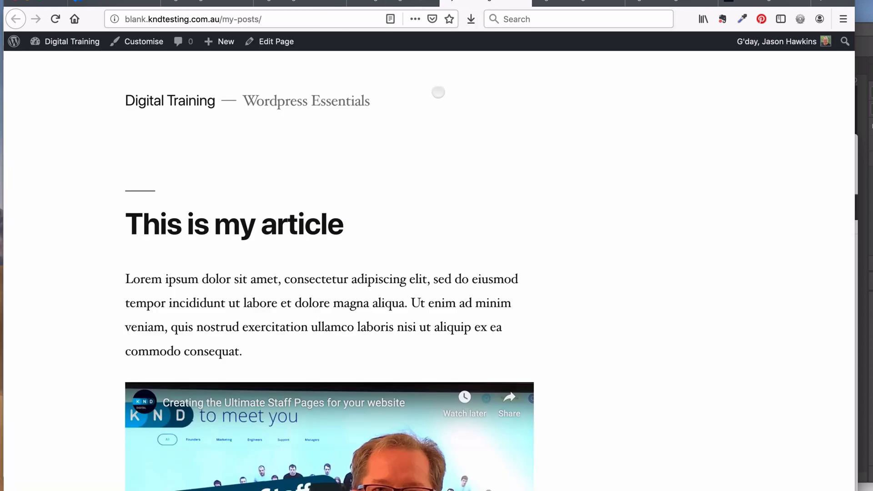
drag(220, 19, 279, 19)
click(84, 228)
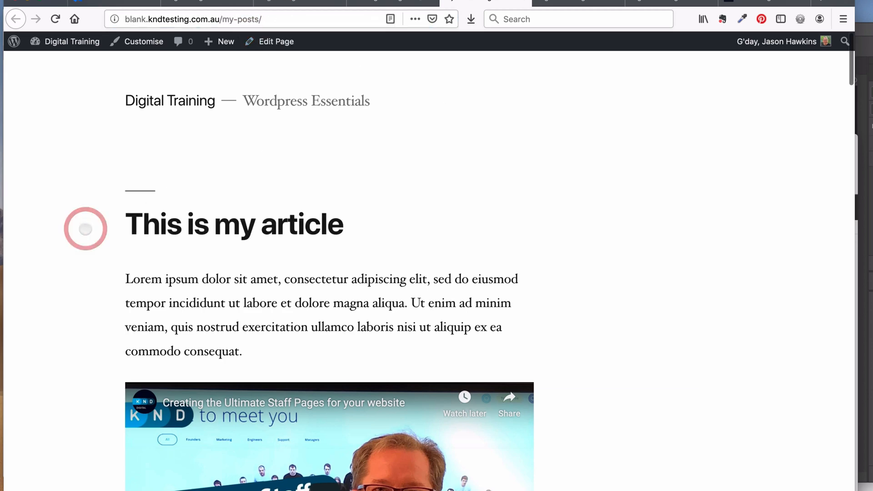
scroll(84, 229, down, 10)
scroll(85, 229, down, 20)
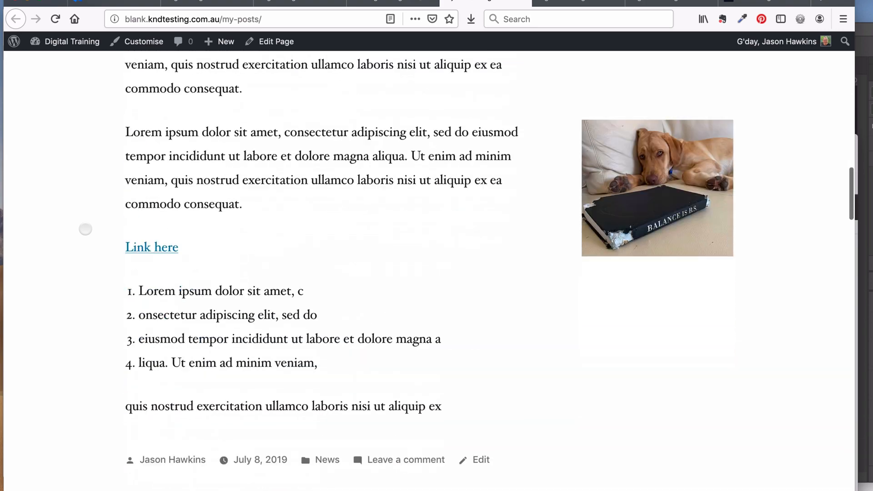
scroll(86, 229, up, 20)
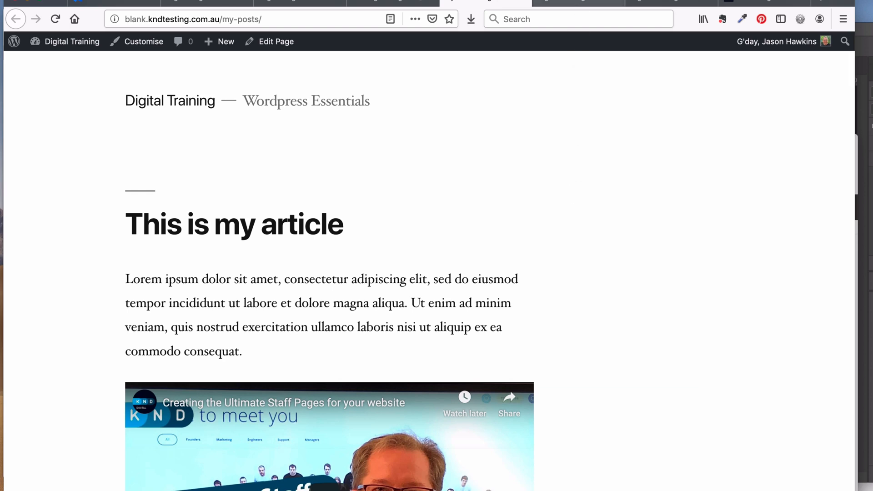
View the live homepage and examine its banner image, site tagline and page title
click(579, 4)
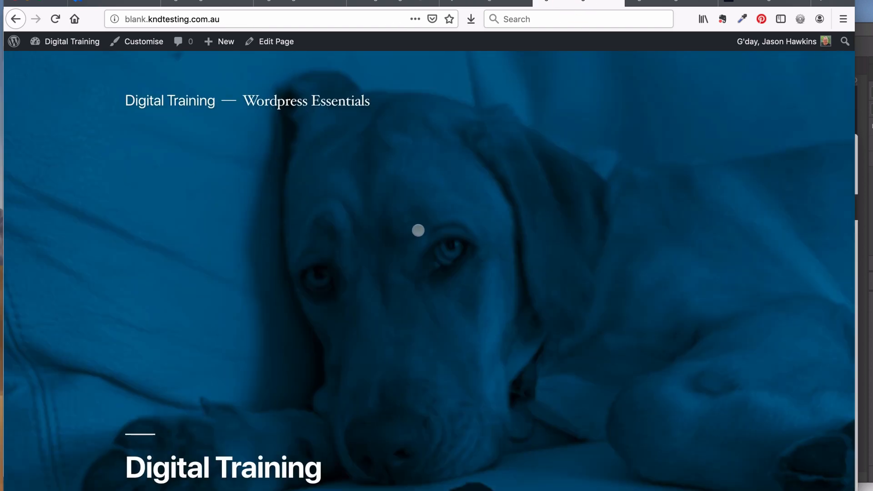
scroll(416, 233, down, 15)
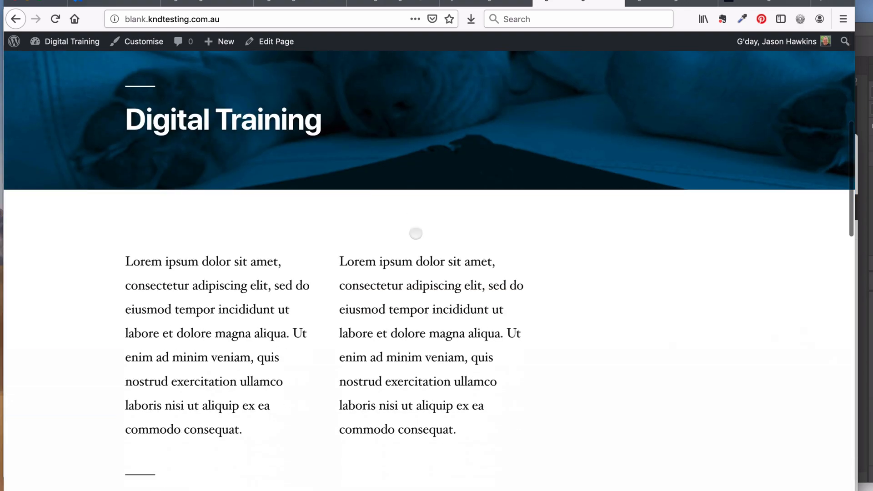
scroll(416, 233, up, 15)
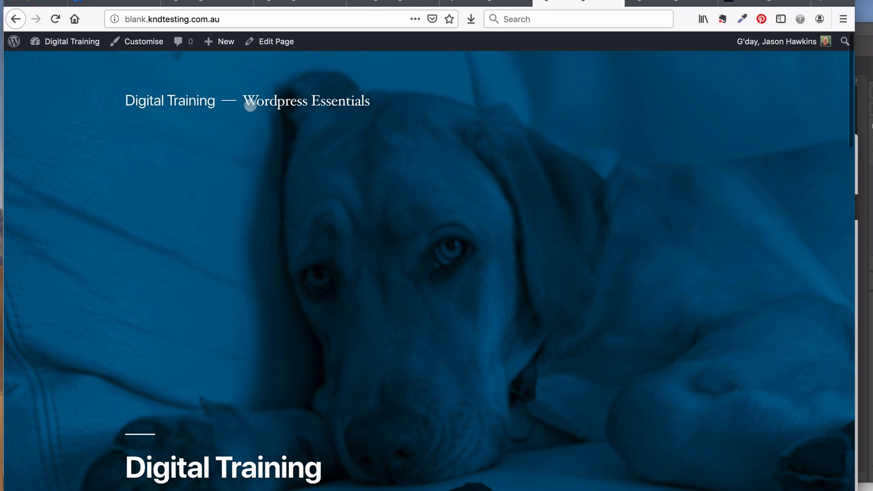
drag(243, 98, 378, 94)
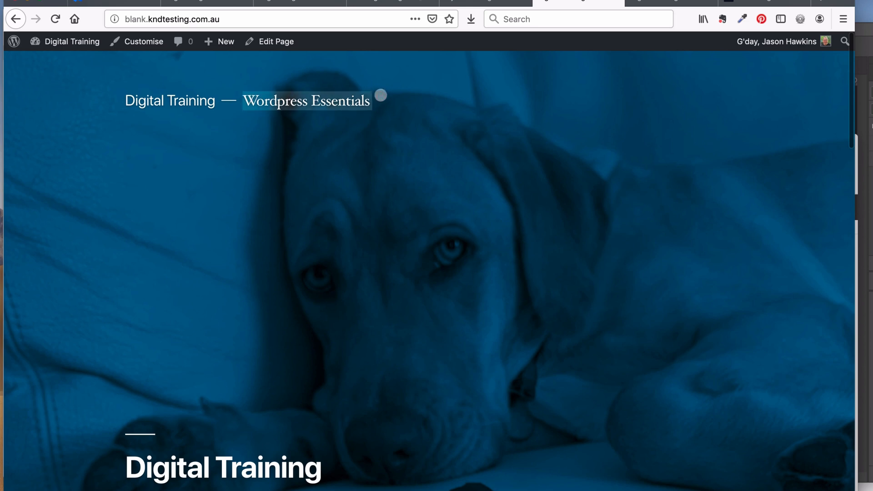
scroll(386, 216, down, 2)
scroll(386, 217, down, 5)
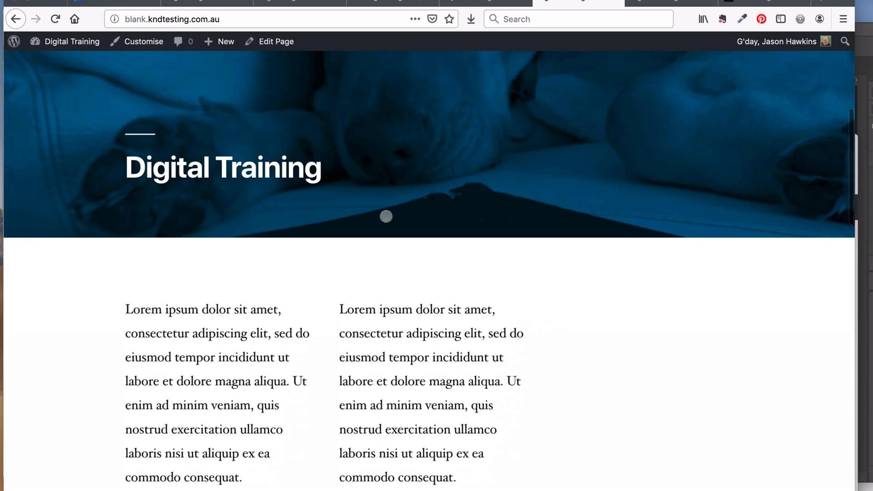
drag(342, 175, 123, 175)
click(90, 272)
Look through the homepage's text columns, Page Elements section and footer widgets
scroll(90, 273, down, 4)
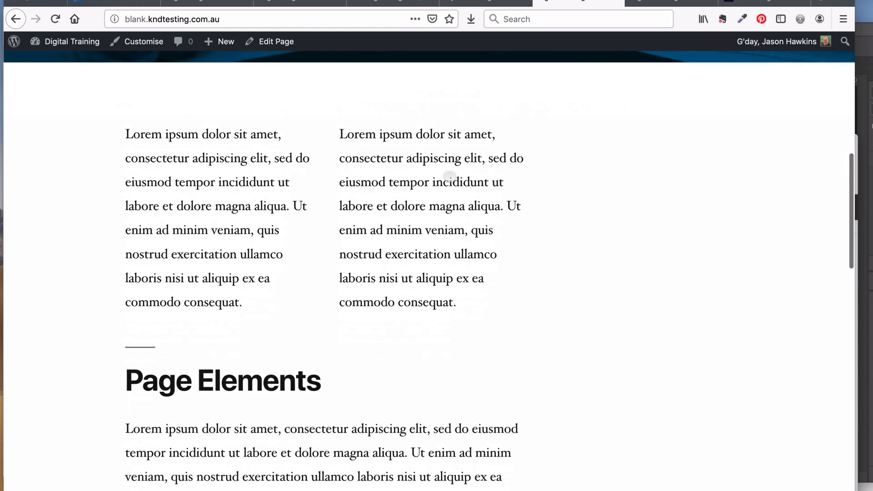
scroll(333, 202, down, 7)
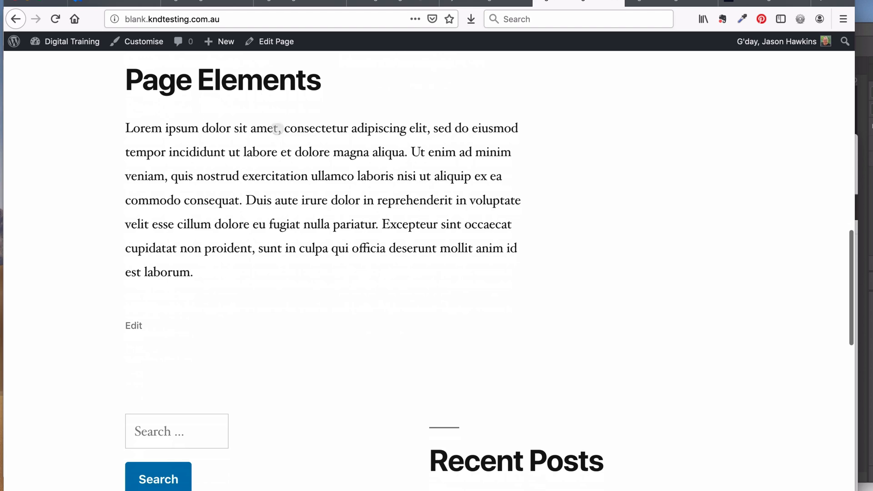
scroll(273, 243, down, 7)
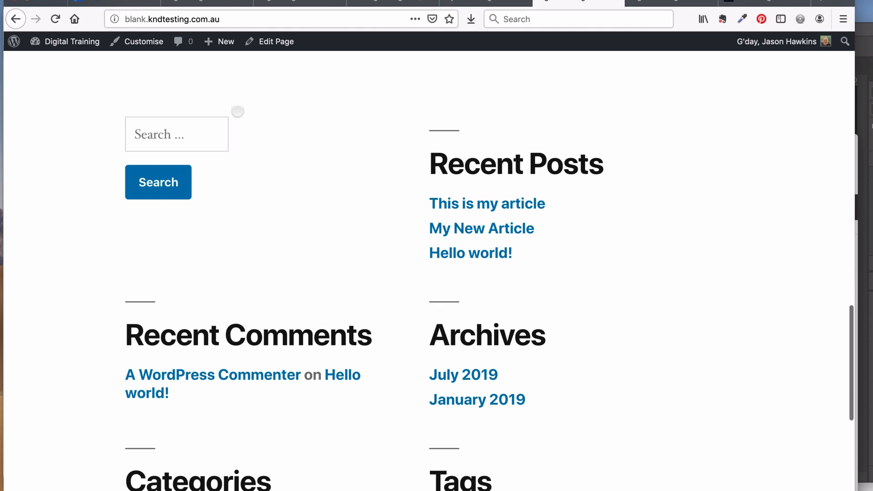
scroll(671, 205, down, 3)
scroll(655, 160, up, 2)
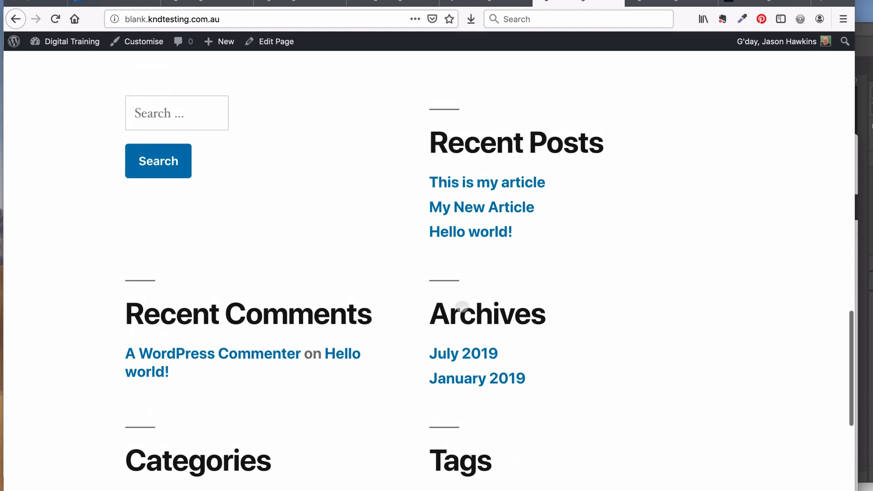
scroll(261, 330, down, 4)
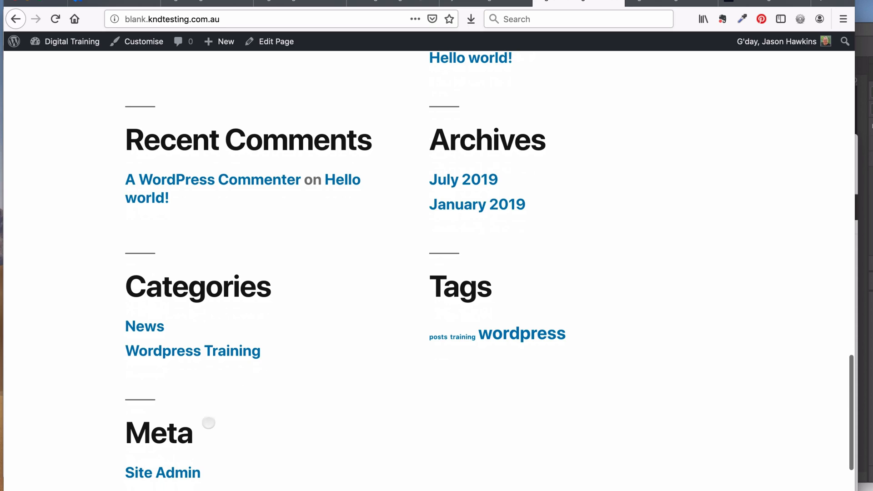
scroll(364, 441, up, 6)
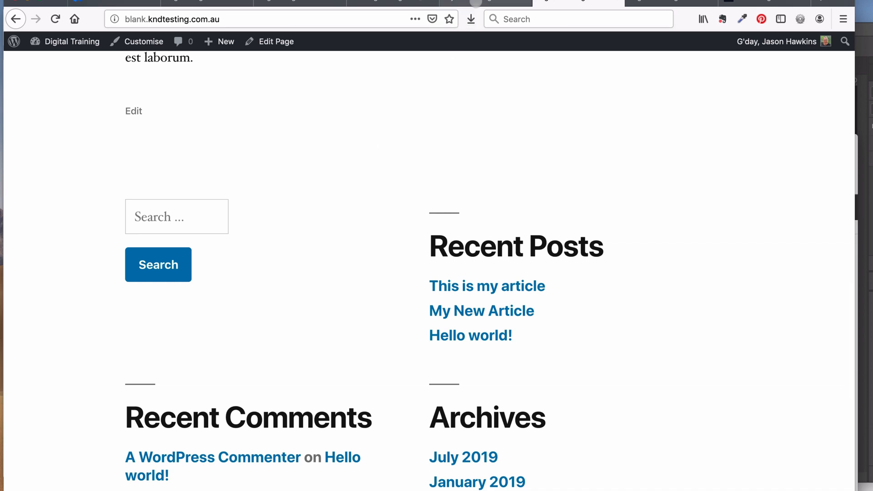
Compare the live posts page with the live homepage
click(476, 2)
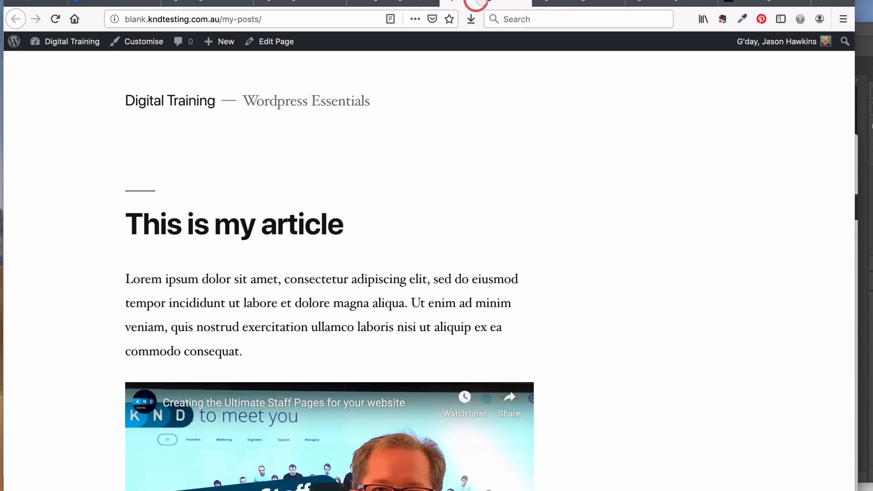
click(579, 2)
click(476, 3)
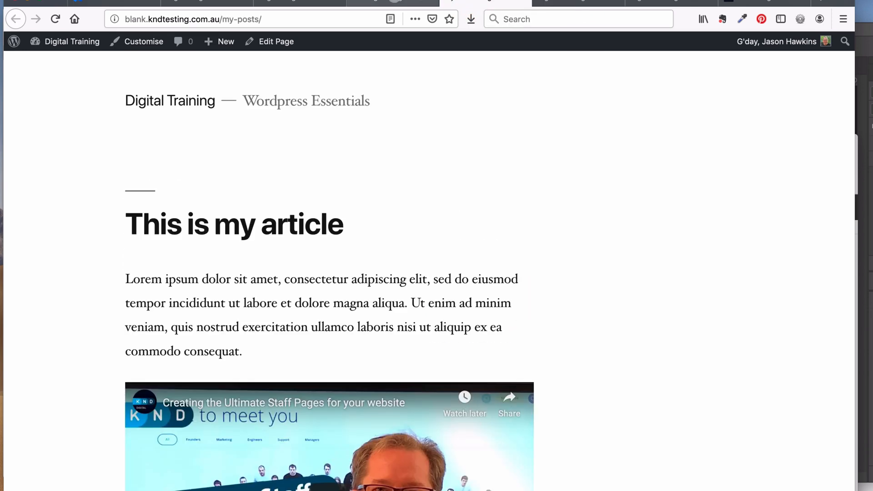
Return to the site's admin area and open the About Us page for editing
click(391, 3)
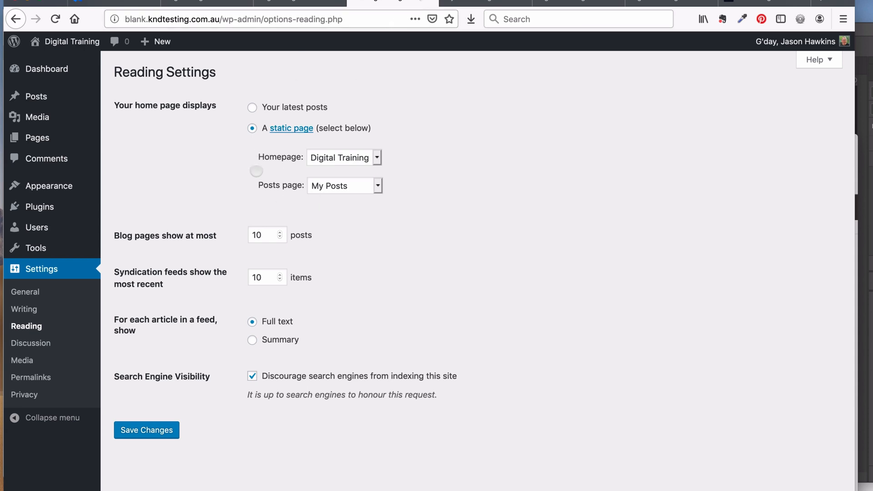
mouse_move(66, 134)
click(116, 142)
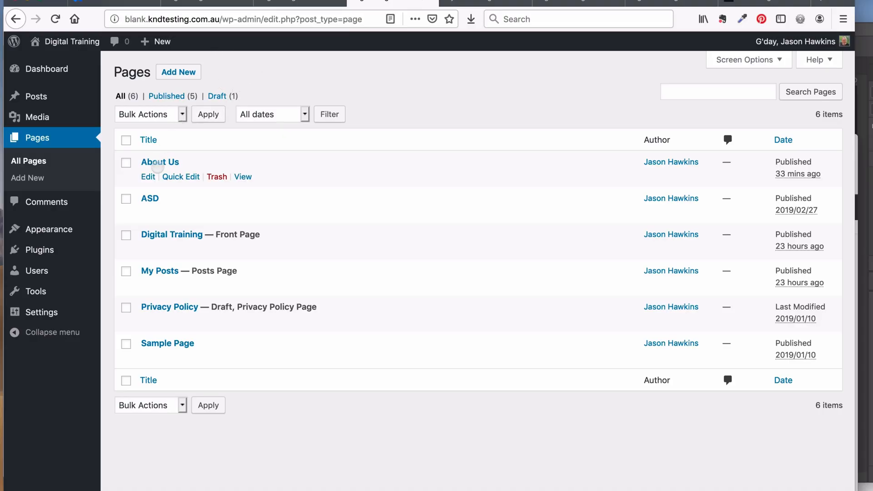
click(157, 163)
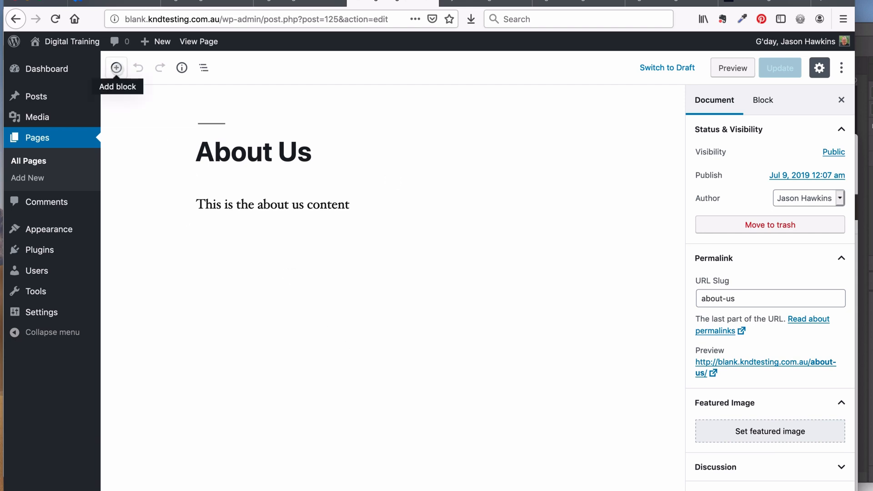
Add a Paragraph block reading "this is my new paragraph" below the existing About Us text and update the page
click(116, 68)
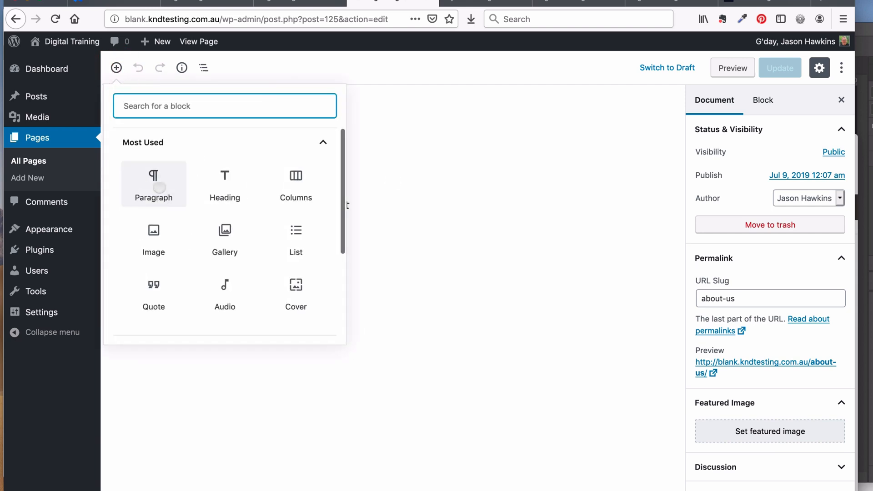
click(159, 187)
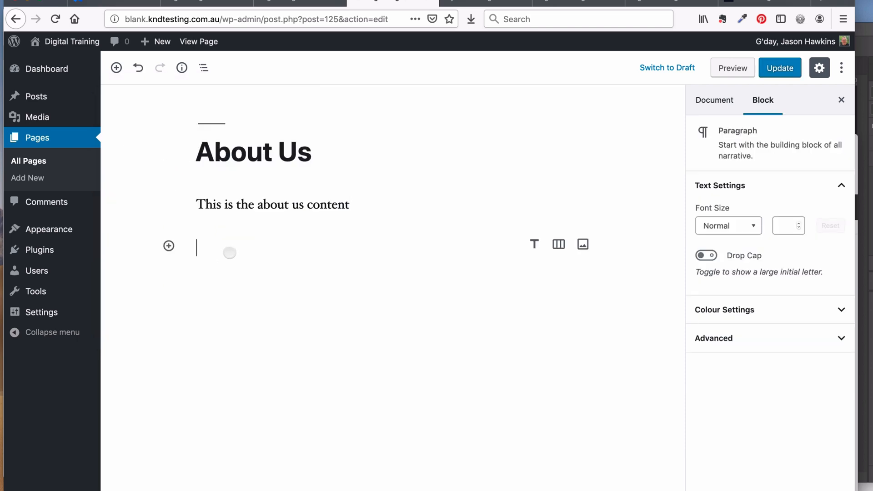
text(this is my new paragraph)
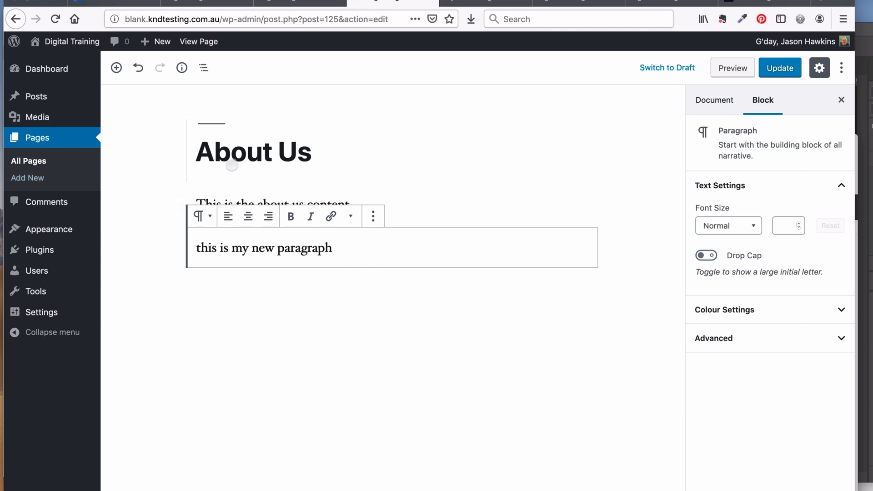
click(780, 68)
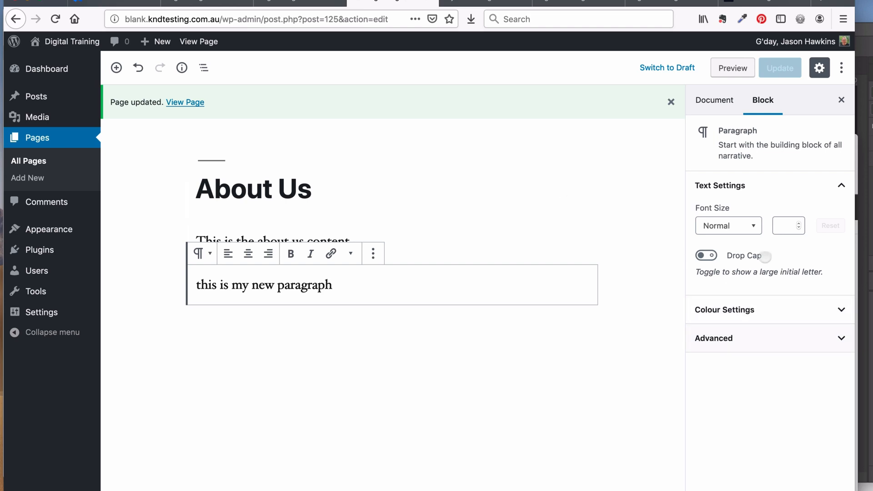
Set banner-image-1.jpg from the media library as the About Us page's featured image
click(702, 108)
scroll(746, 378, down, 3)
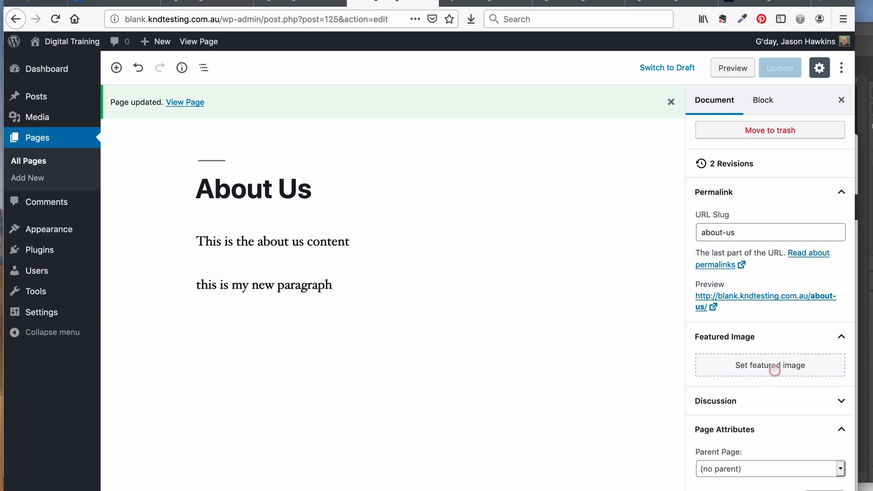
click(773, 366)
click(67, 179)
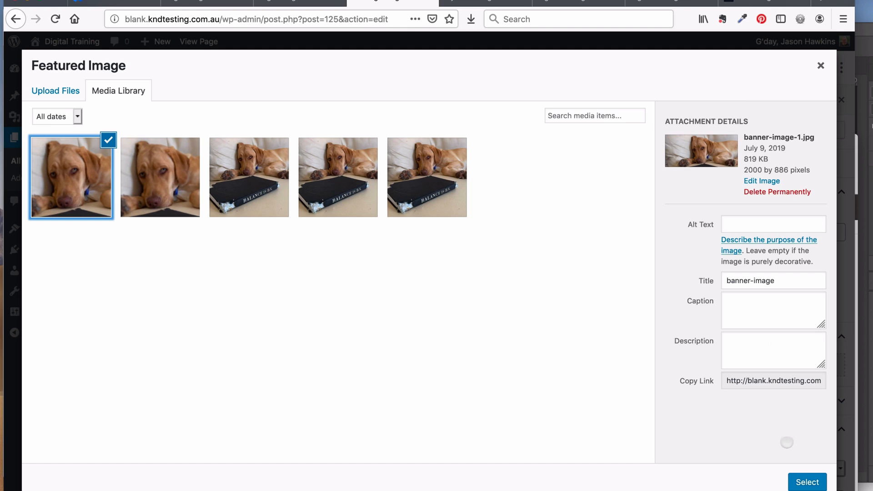
click(808, 484)
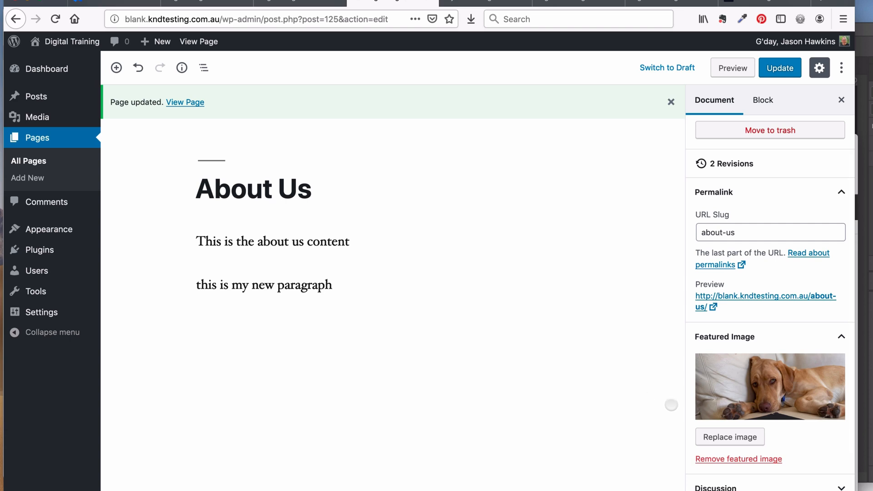
Remove the featured image from the About Us page and update the page
click(754, 458)
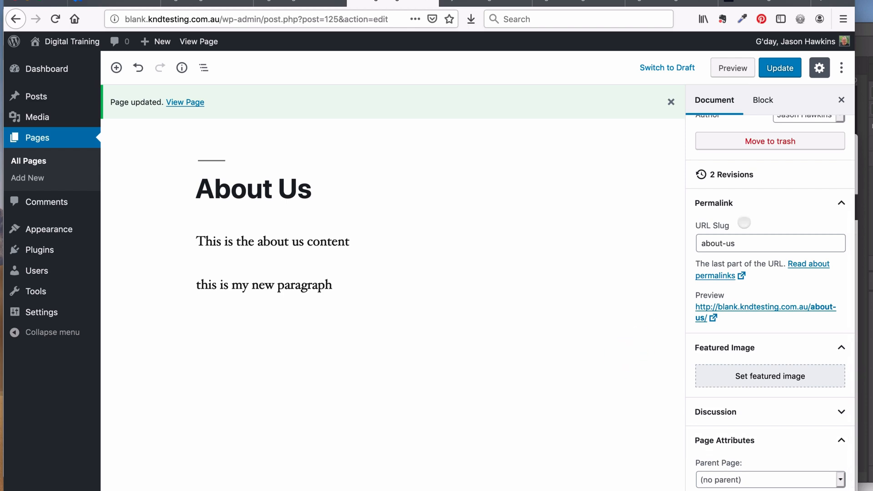
click(779, 68)
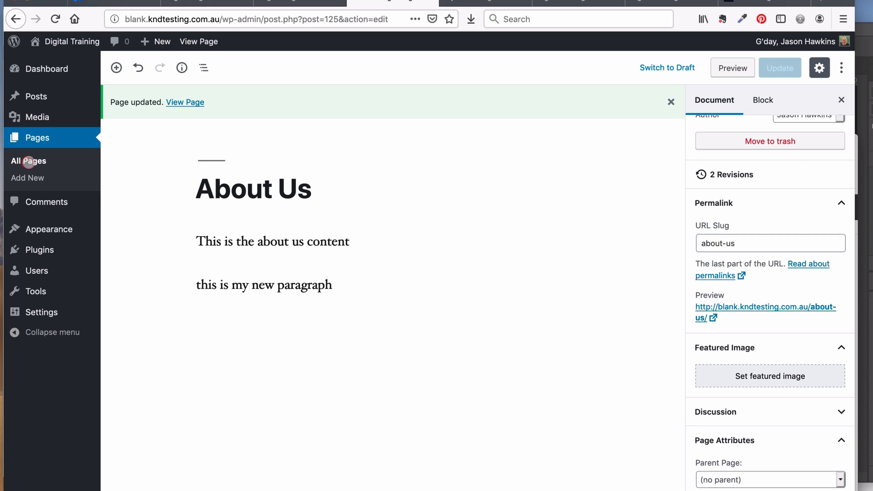
Go to the list of all pages, view About Us in the full editor and return to the list
click(27, 161)
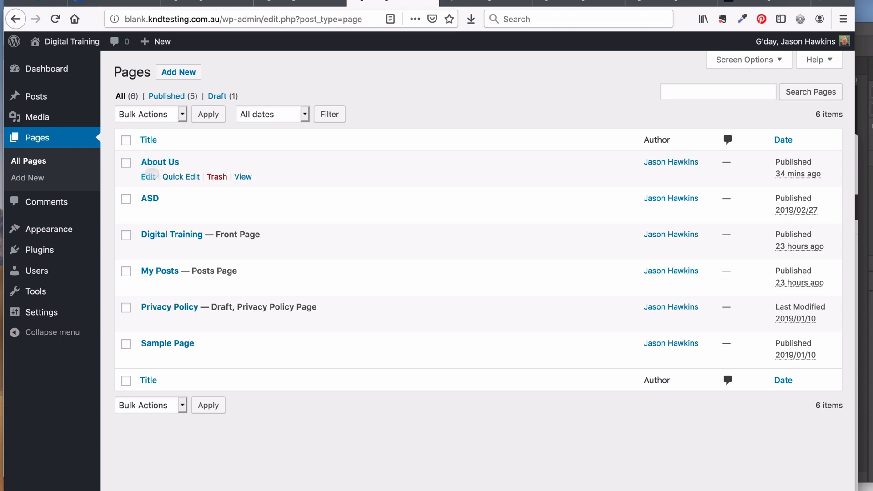
click(149, 175)
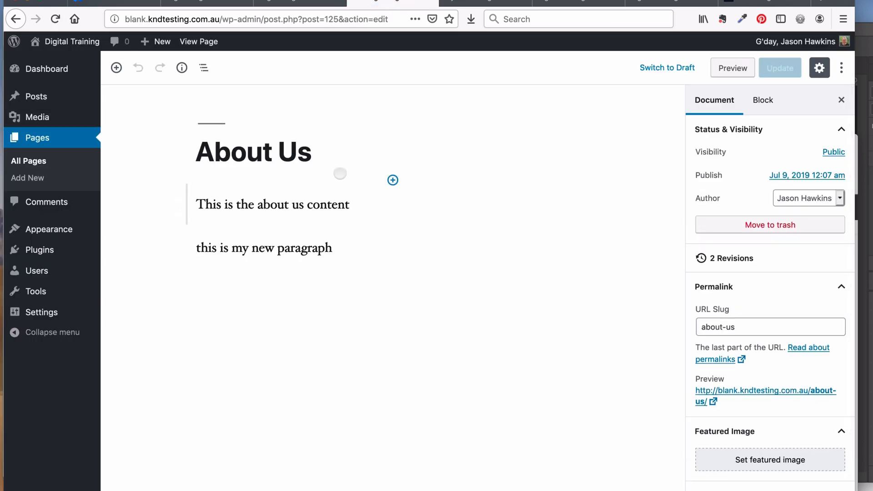
click(15, 18)
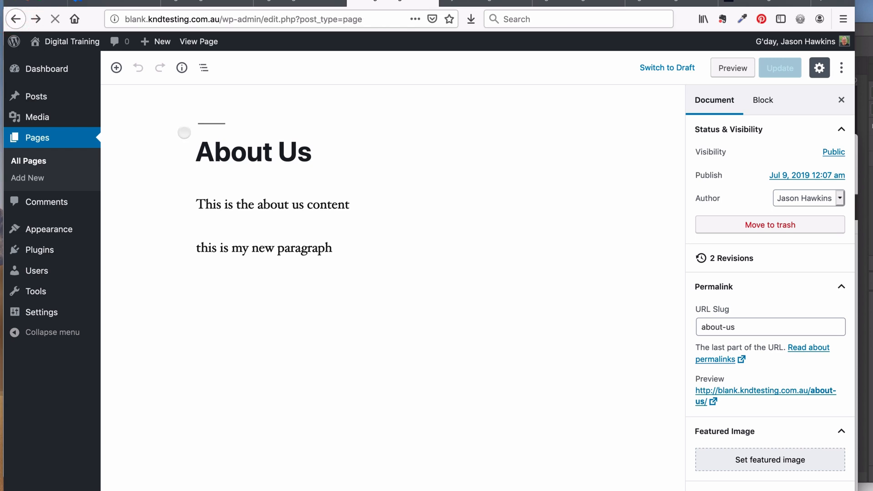
Open Quick Edit for the About Us page and examine its title, author and slug settings
click(181, 177)
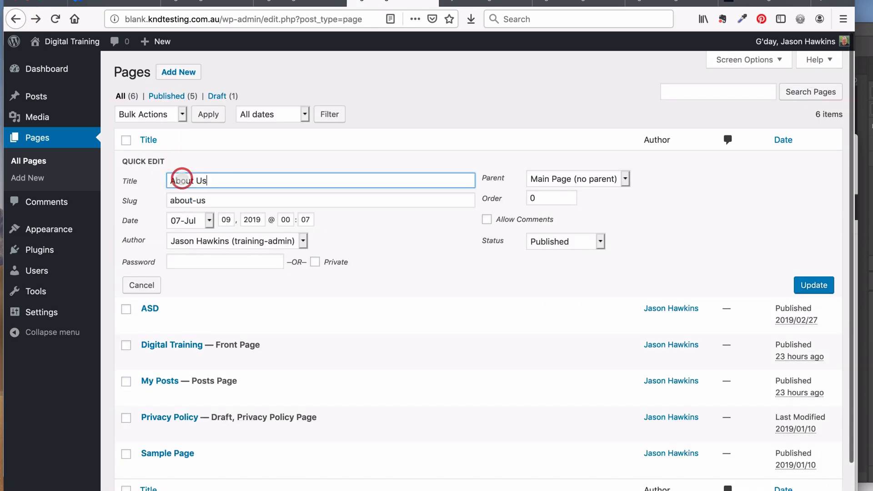
click(371, 258)
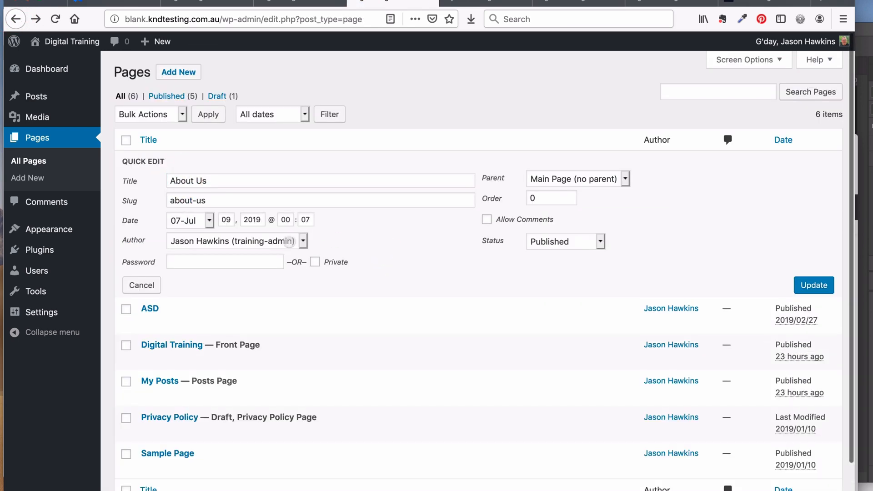
click(289, 241)
click(371, 243)
click(229, 201)
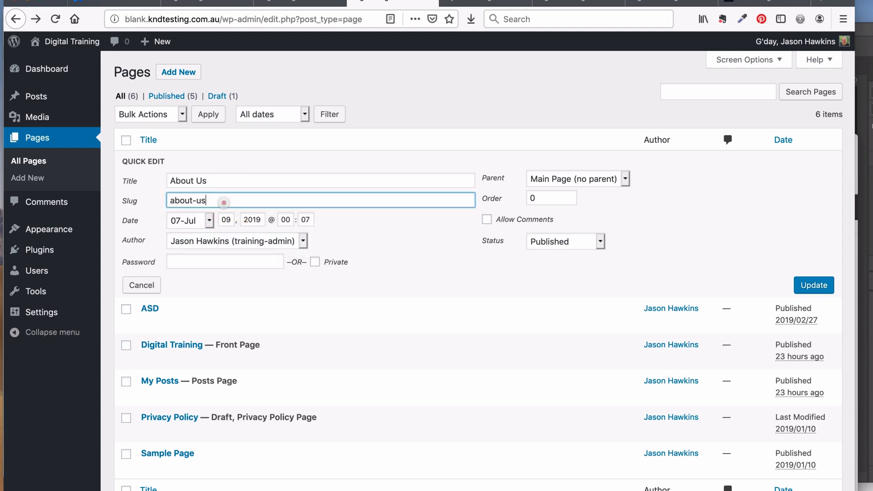
triple_click(223, 202)
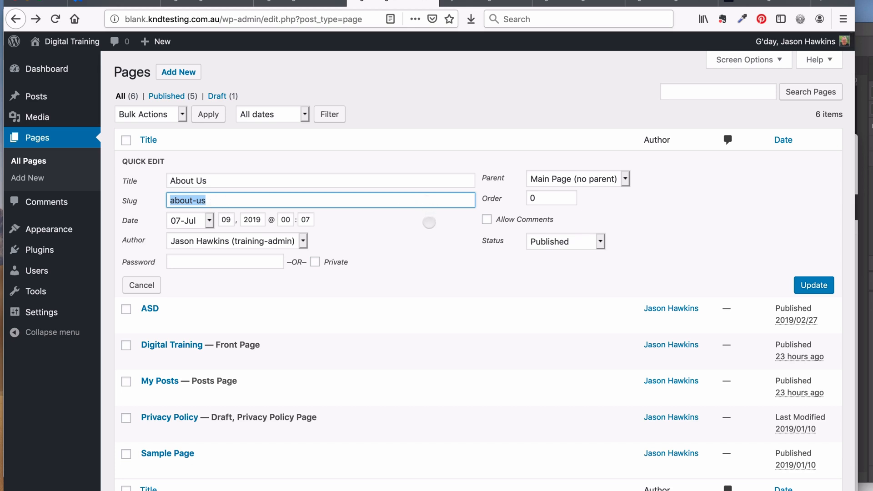
click(429, 222)
Review the Status and Parent options in the About Us page's Quick Edit form and close it without saving
click(579, 244)
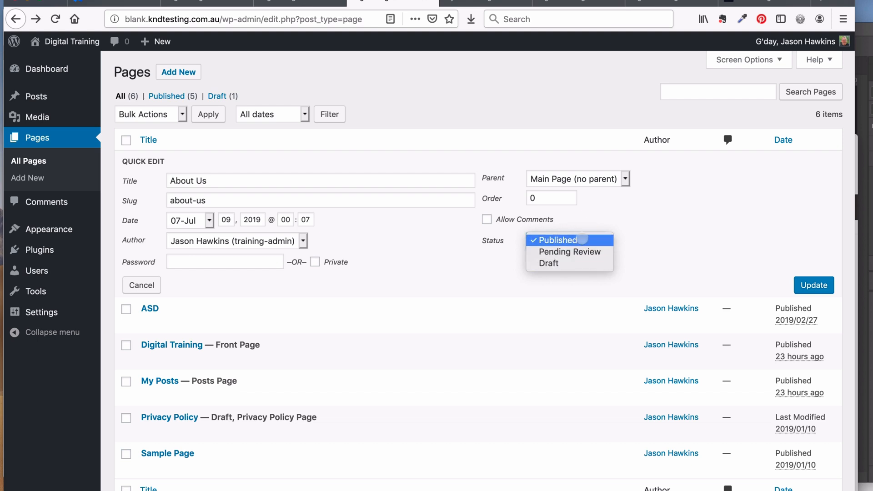
click(687, 204)
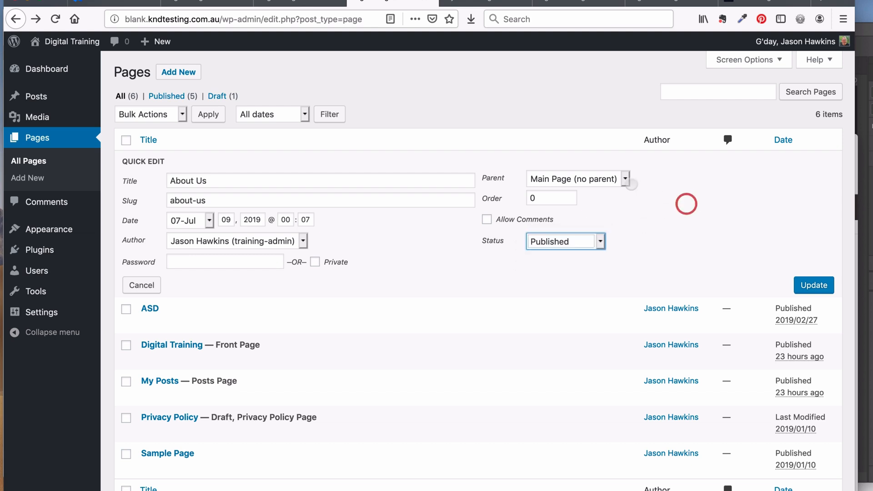
click(608, 179)
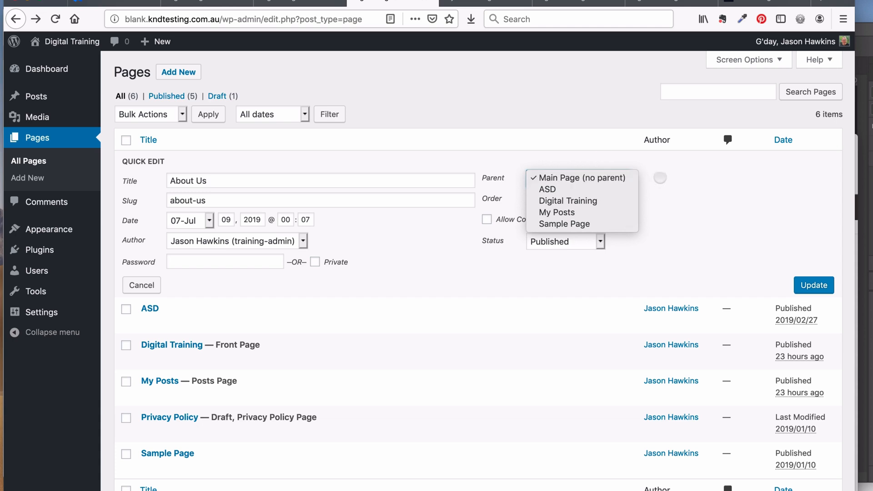
click(661, 176)
scroll(571, 195, down, 1)
click(585, 178)
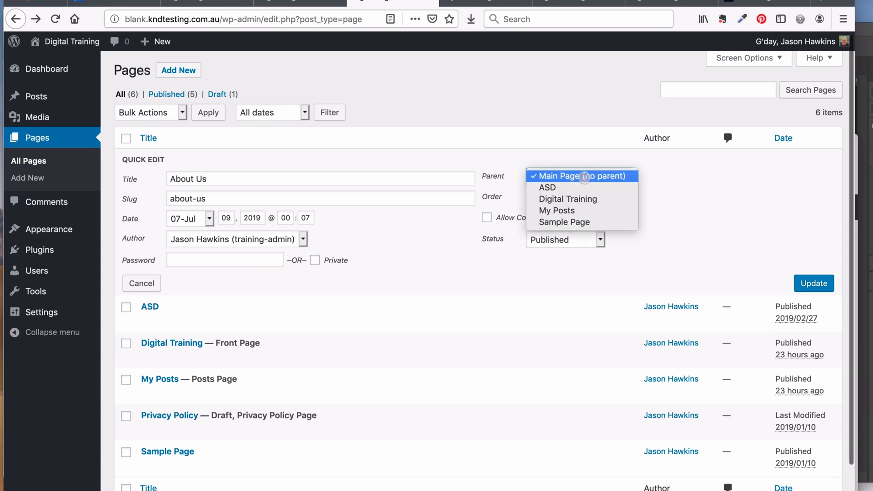
click(593, 161)
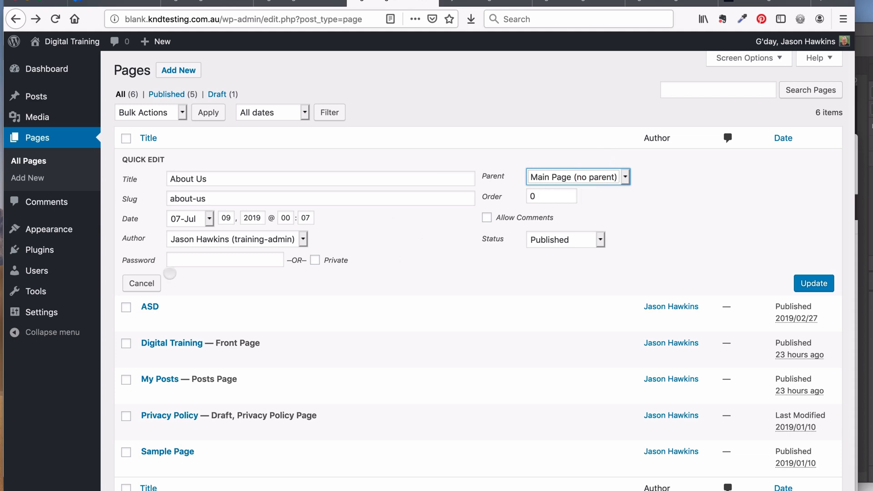
click(136, 282)
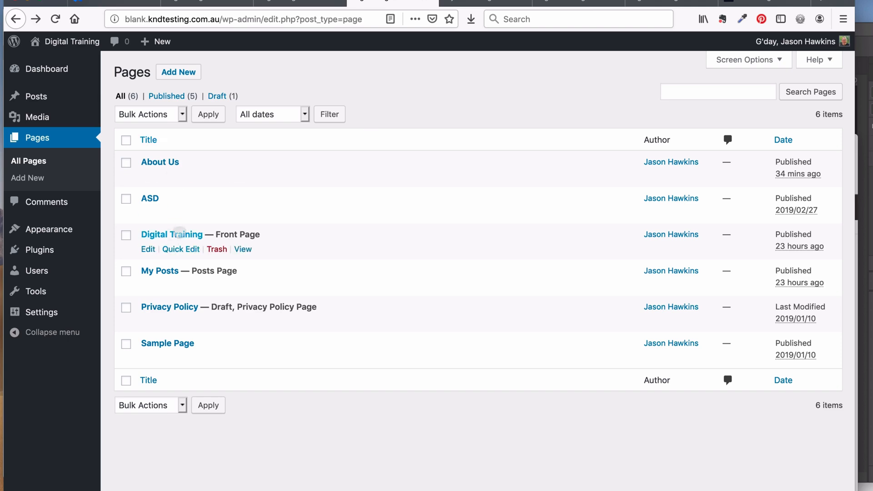
Open the live site in a new browser tab and look through the homepage for a navigation menu
mouse_move(68, 41)
right_click(55, 62)
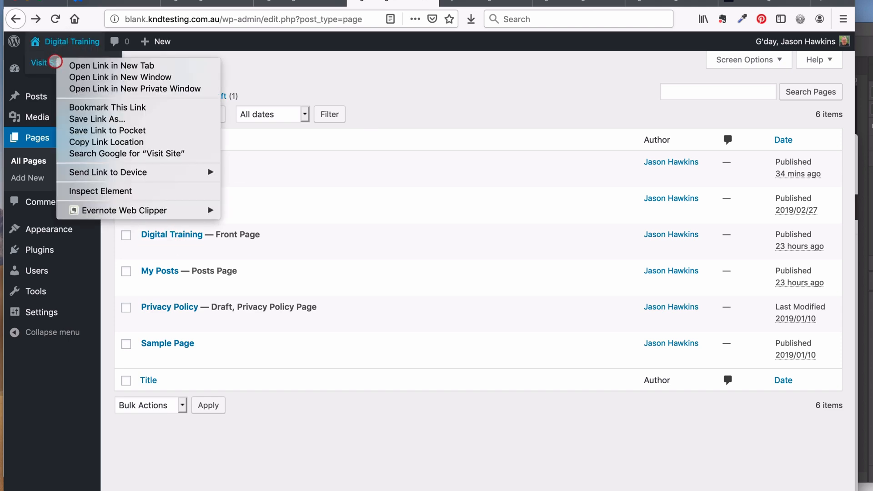
click(75, 66)
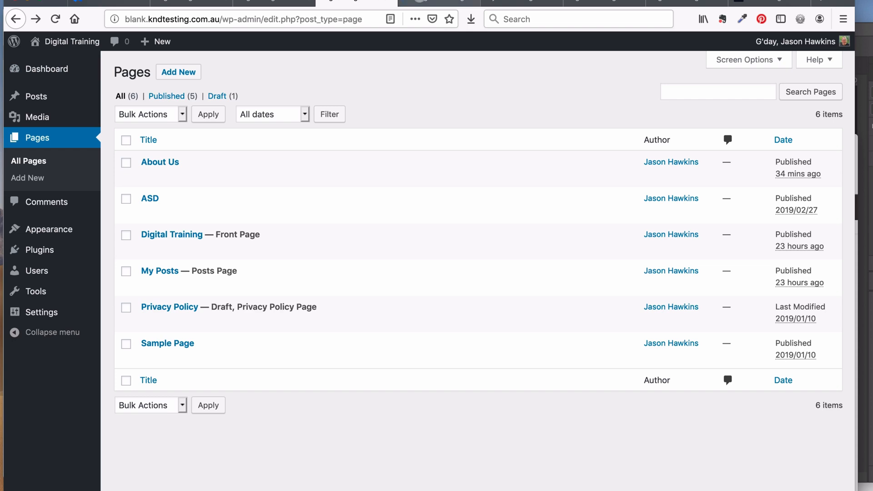
click(419, 4)
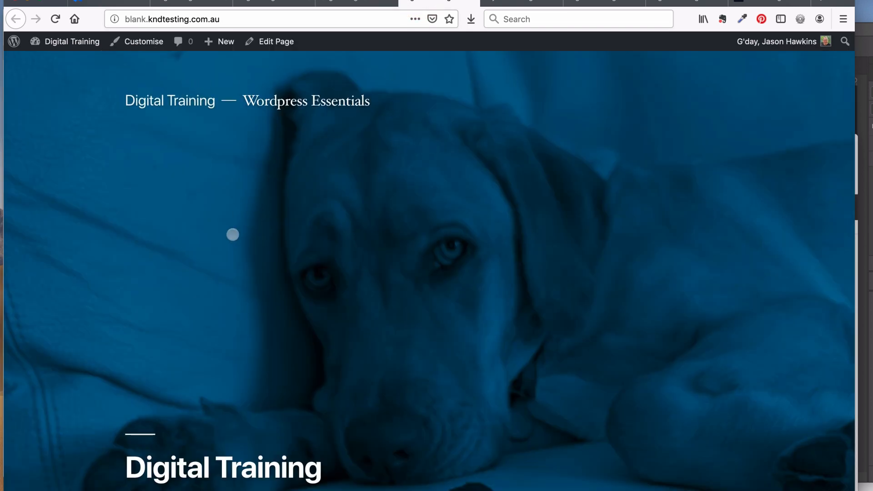
scroll(233, 234, down, 5)
scroll(232, 235, down, 12)
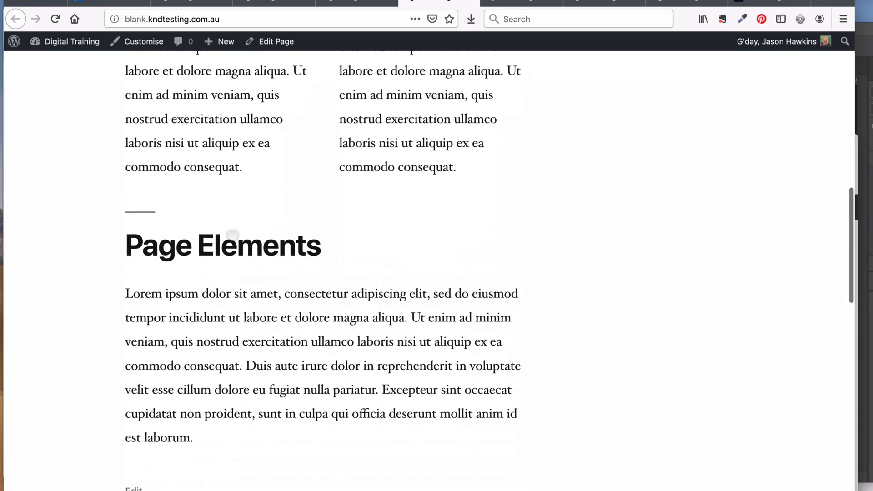
scroll(233, 235, up, 17)
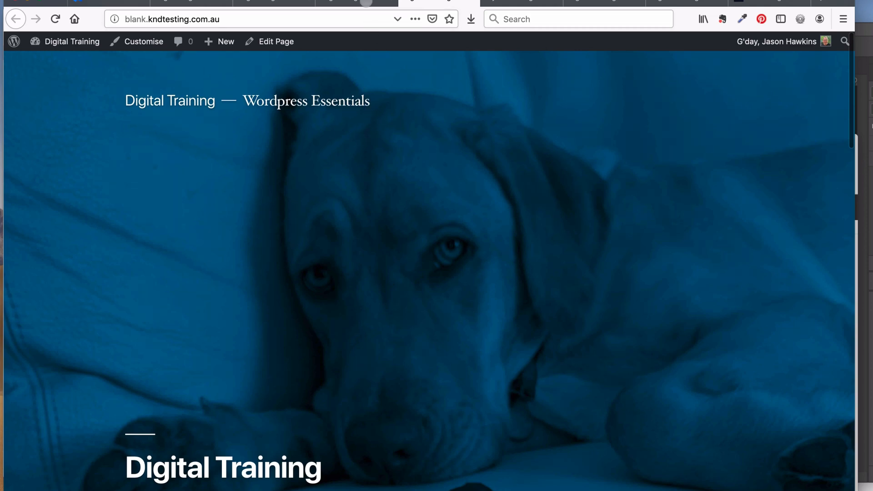
Return to the site's admin area and create a navigation menu named "main-menu"
click(366, 4)
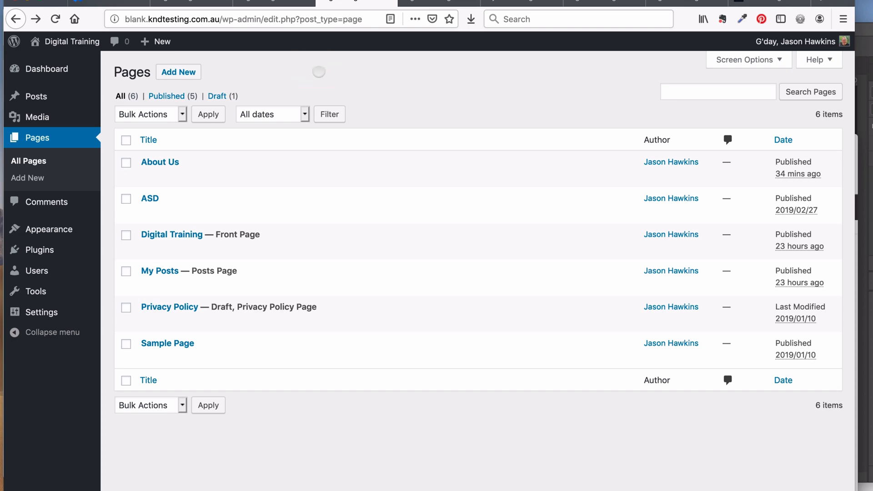
mouse_move(53, 229)
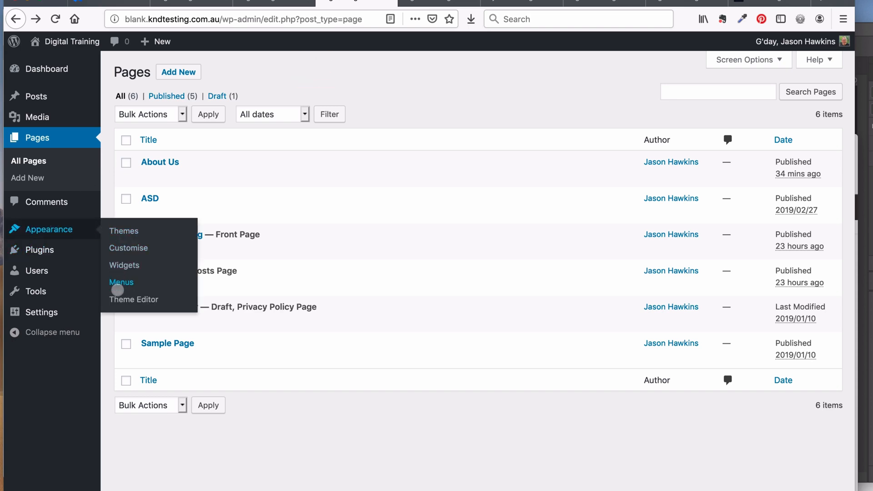
click(122, 283)
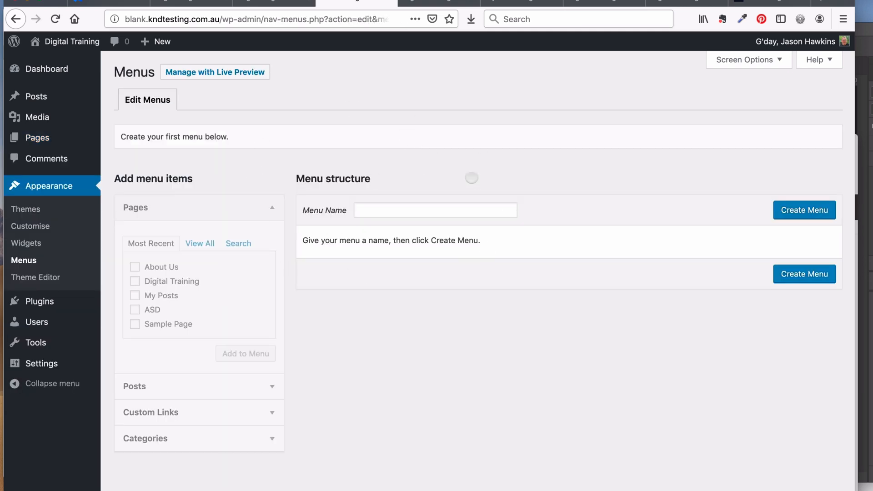
click(453, 213)
text(main-menu)
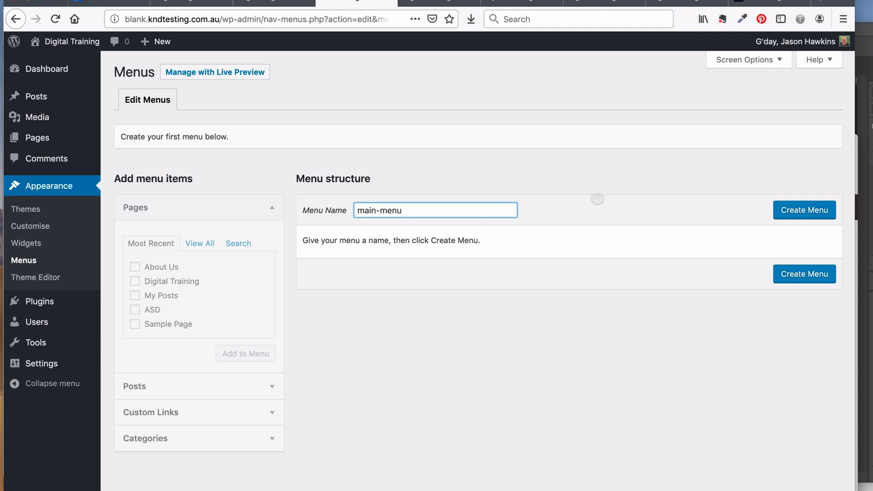
click(793, 210)
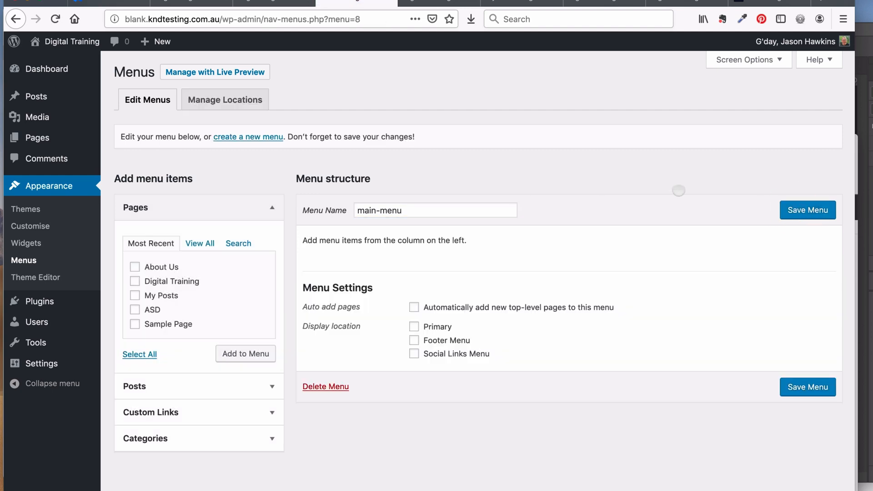
Assign main-menu to the Primary display location and save the menu
click(414, 328)
click(809, 387)
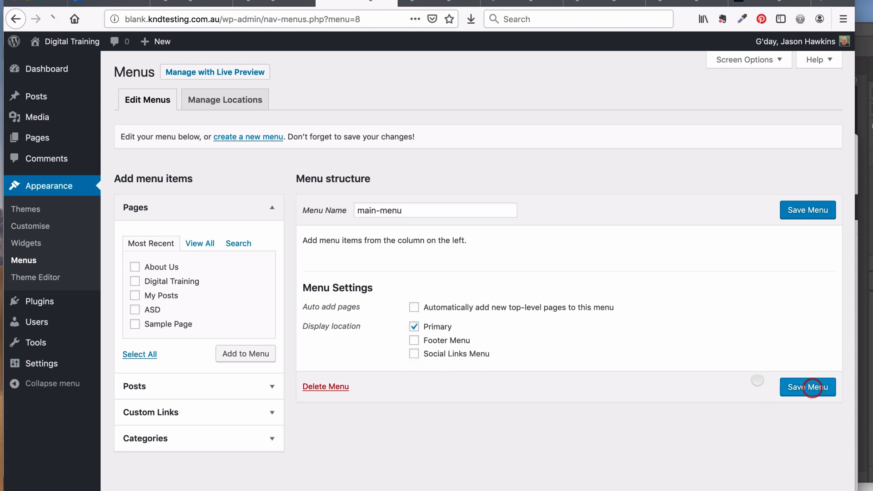
click(434, 295)
Reload the live homepage to check for the new menu, and return to the menu editor
click(430, 5)
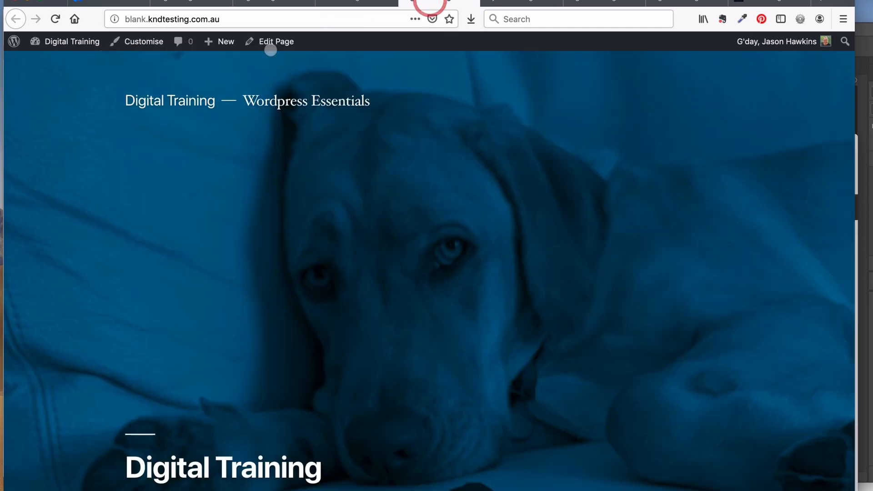
click(55, 19)
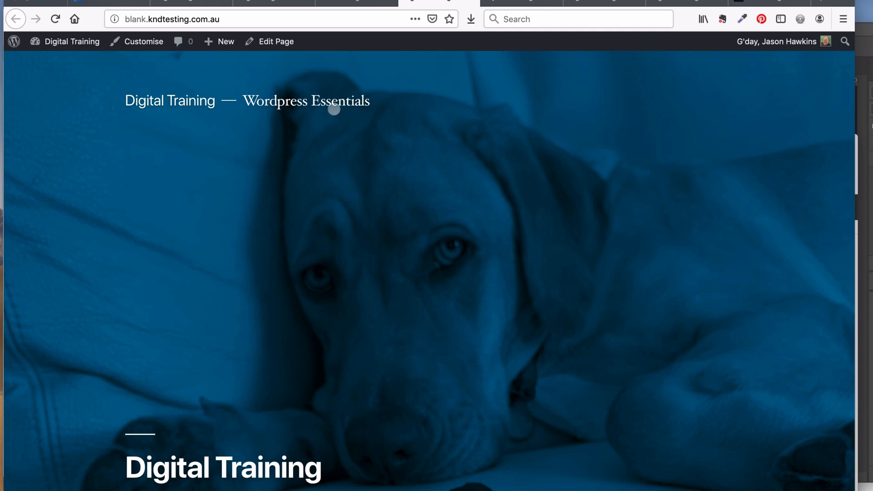
click(357, 4)
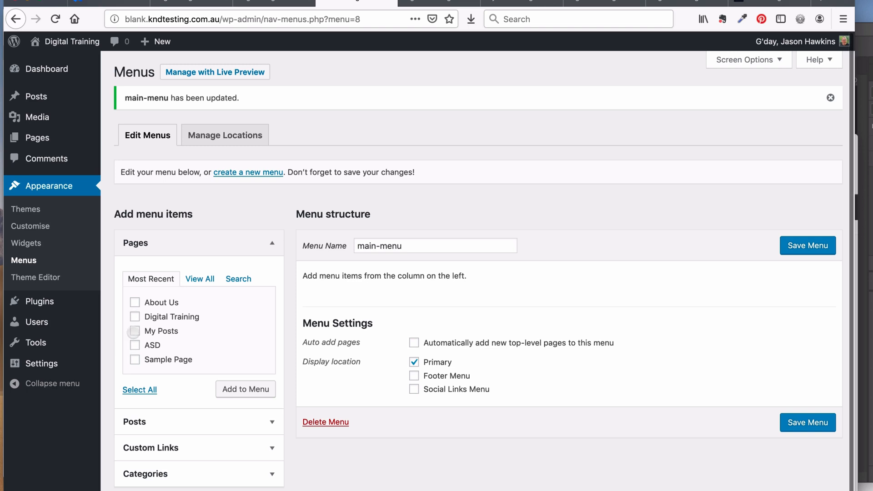
Add the Digital Training, About Us and My Posts pages to main-menu in that order
scroll(133, 332, down, 1)
click(134, 308)
click(245, 380)
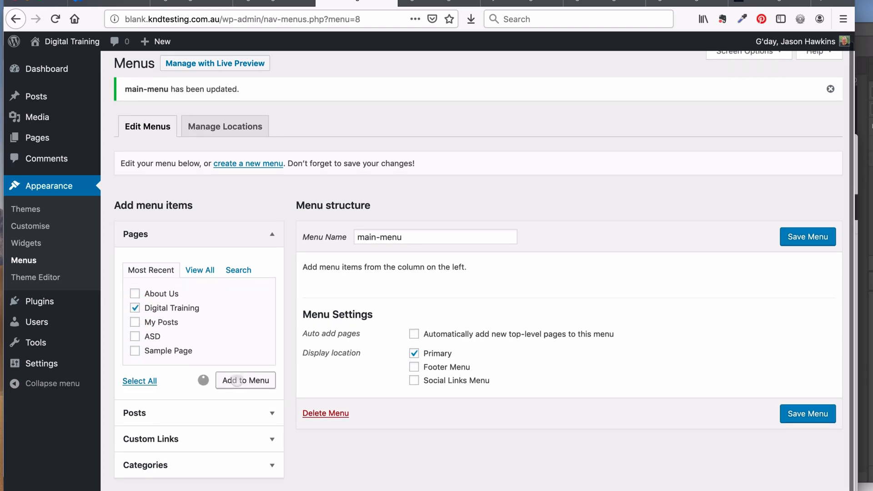
click(135, 294)
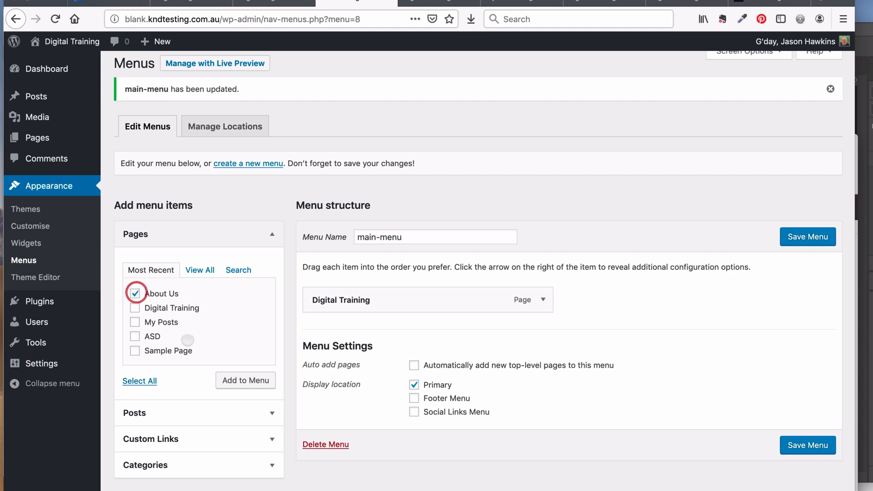
click(224, 379)
click(134, 321)
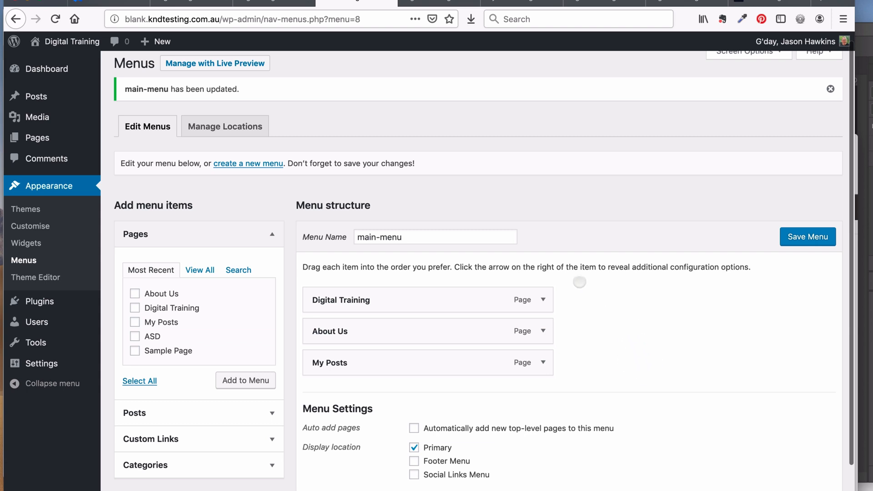
Move About Us below My Posts in main-menu, save the menu and reload the live homepage
drag(463, 321, 468, 369)
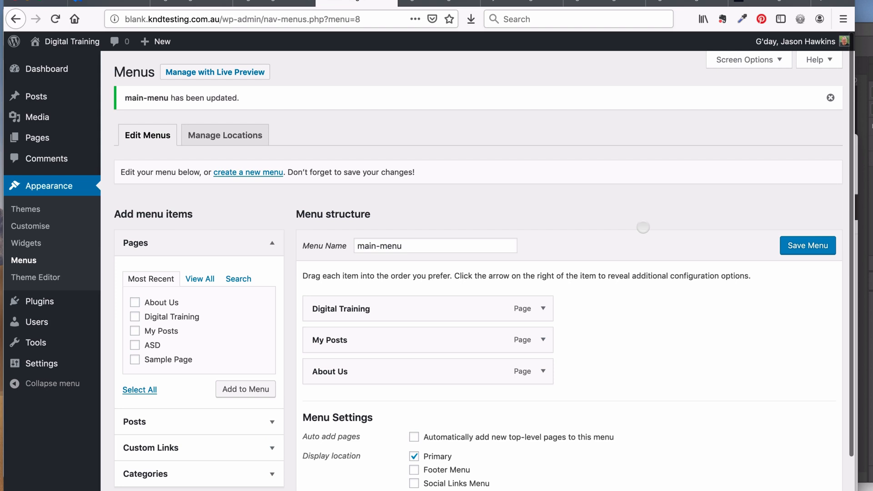
click(425, 3)
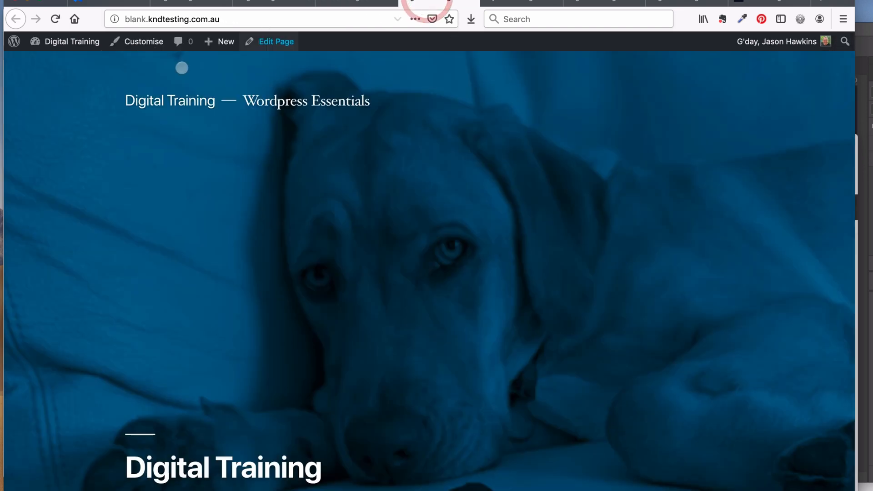
click(55, 19)
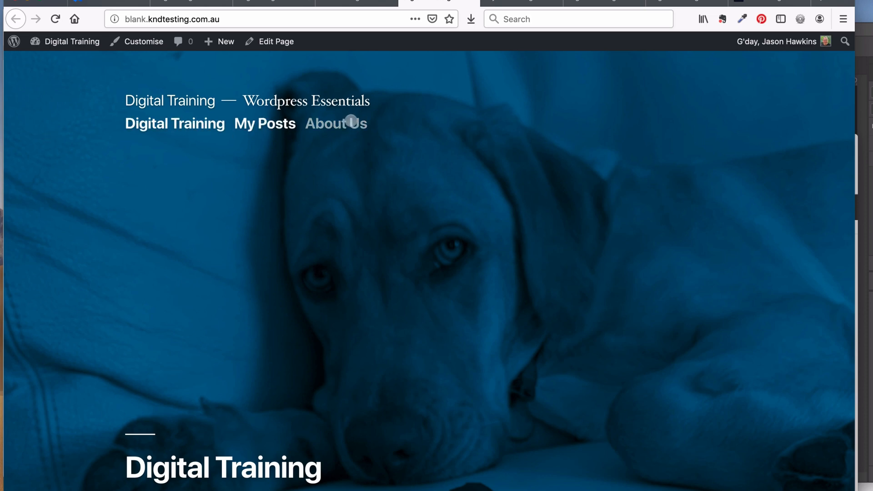
Test the Digital Training, My Posts and About Us menu links on the live site, ending on the homepage
click(196, 122)
click(271, 125)
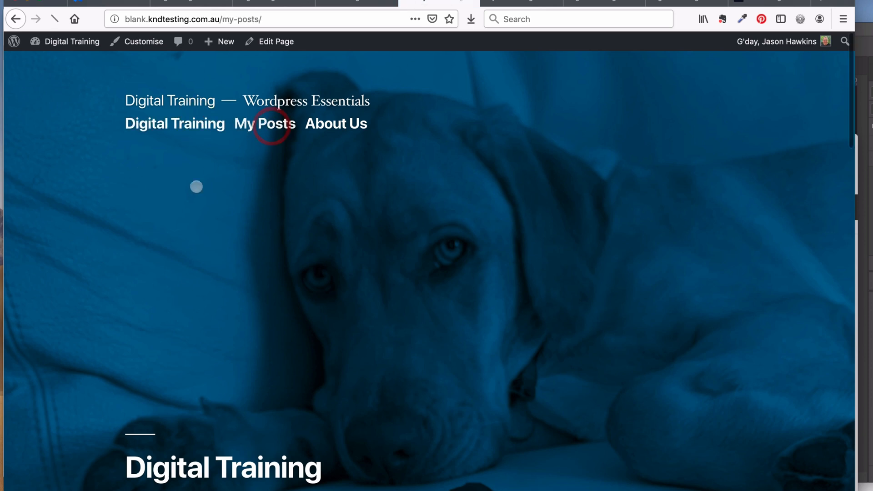
click(348, 123)
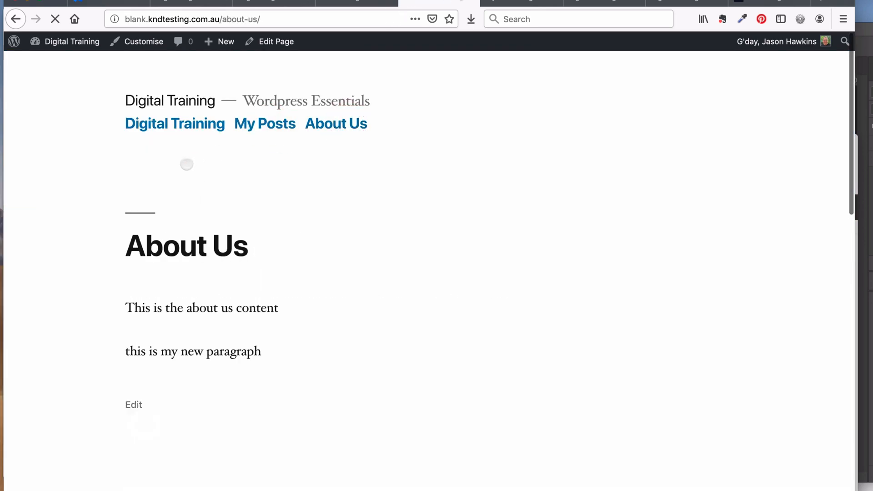
click(266, 124)
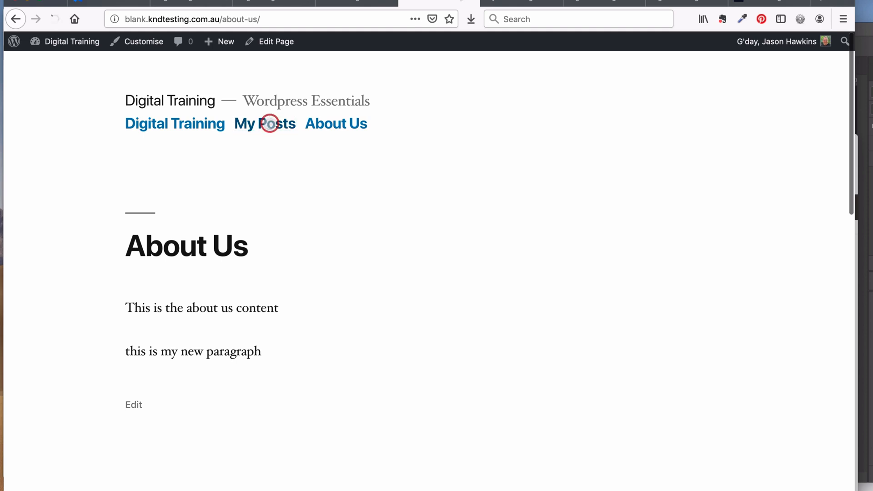
click(211, 123)
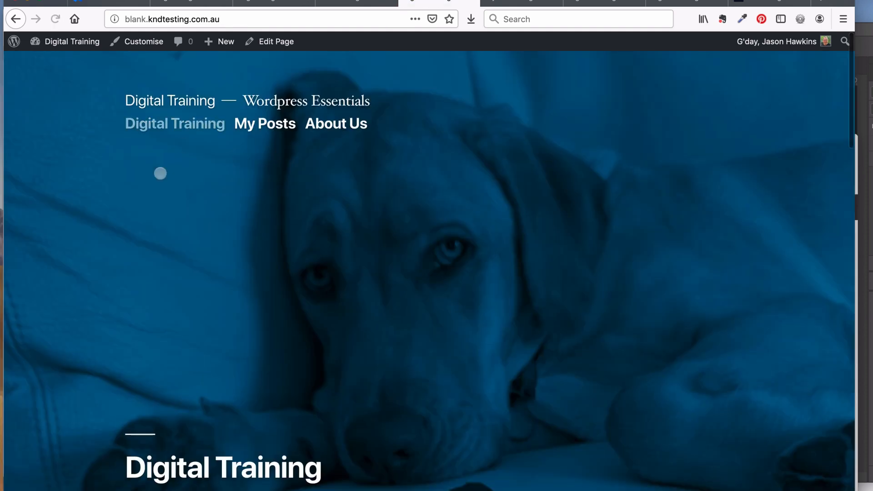
scroll(136, 217, down, 2)
scroll(137, 217, up, 2)
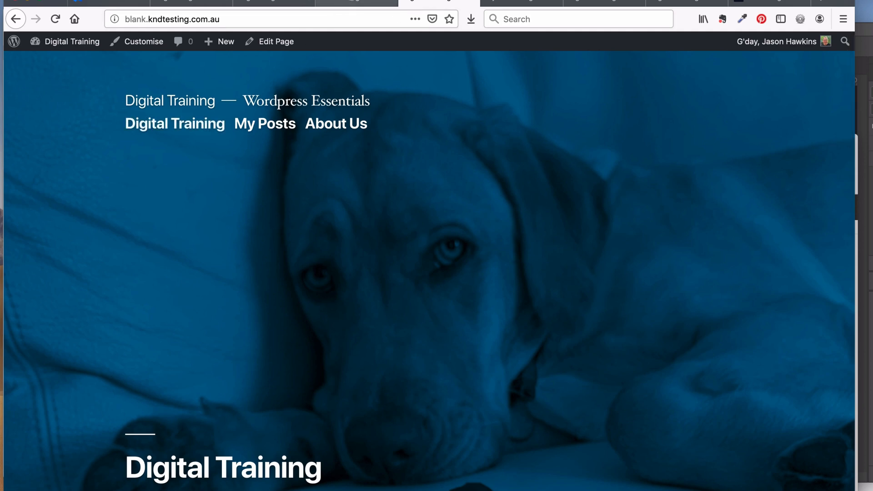
Set the Digital Training menu item's navigation label to "Home", save main-menu and check it on the reloaded homepage
click(354, 4)
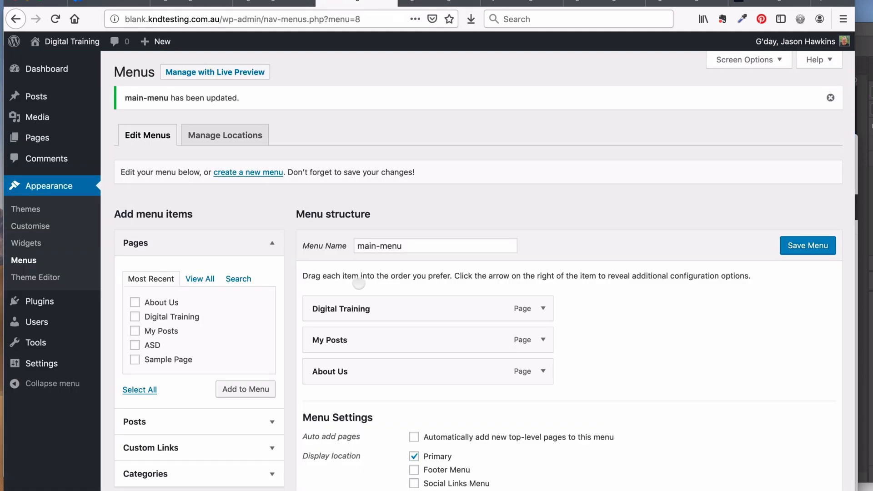
click(543, 308)
double_click(455, 349)
double_click(453, 349)
triple_click(452, 349)
text(Home)
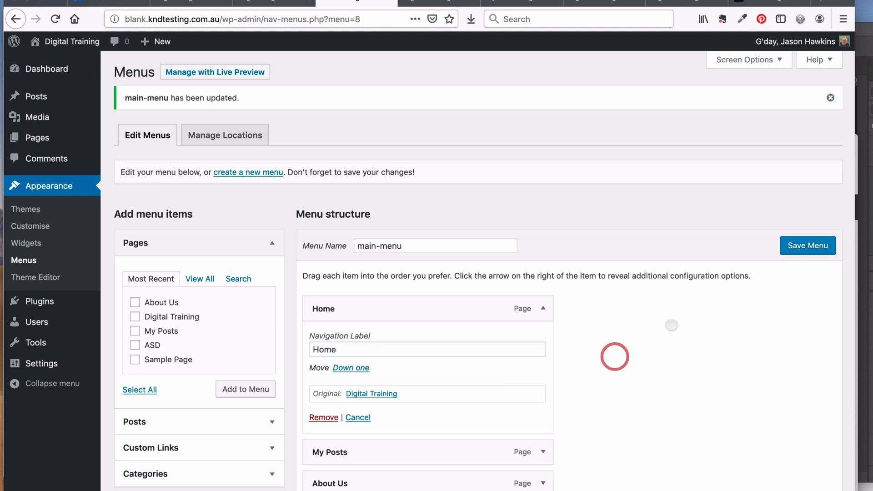
click(802, 242)
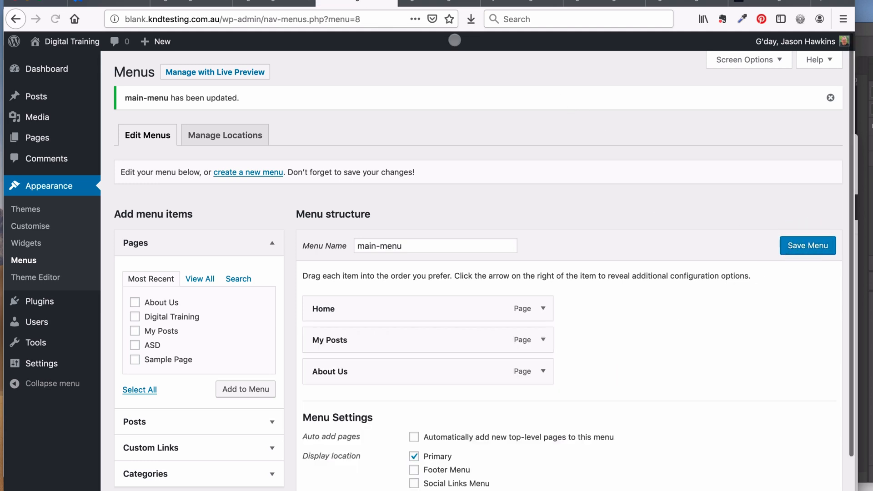
click(439, 4)
click(55, 18)
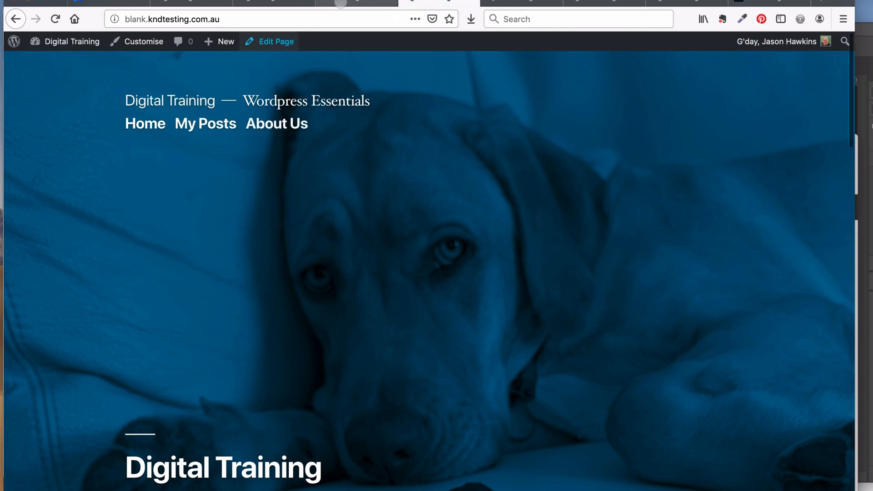
Move My Posts below About Us in main-menu, save it and check the order on the reloaded homepage
click(357, 3)
drag(447, 347, 451, 373)
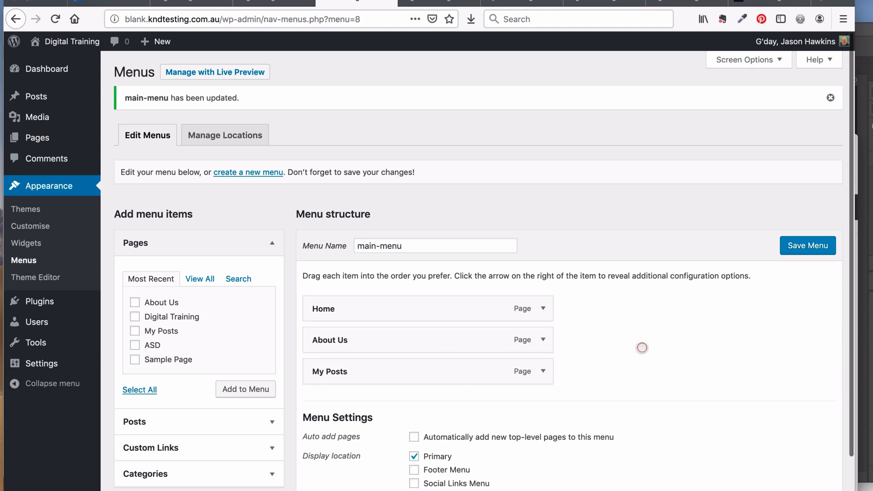
click(807, 247)
click(432, 4)
click(55, 18)
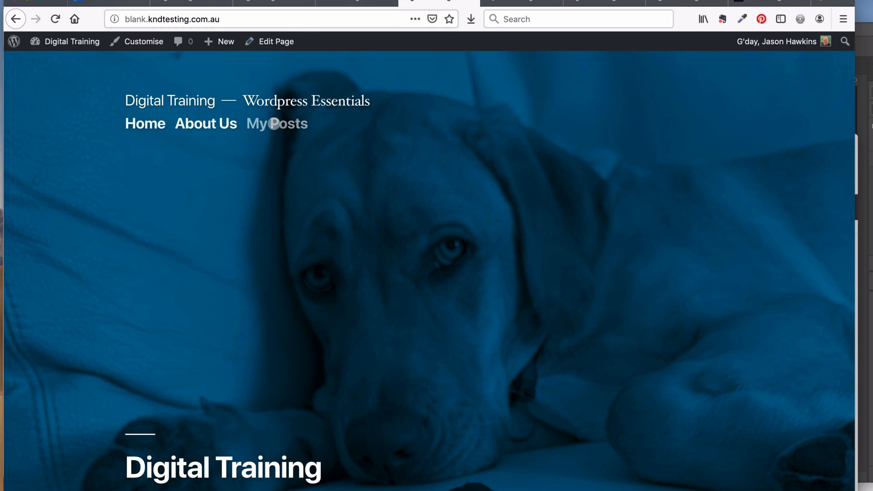
Nest My Posts as a sub item under About Us in main-menu and save the menu
click(339, 2)
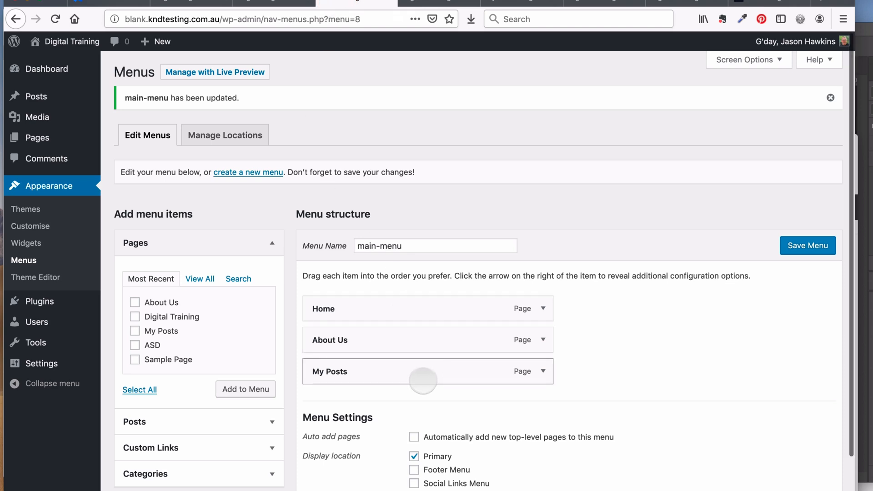
drag(413, 373, 430, 370)
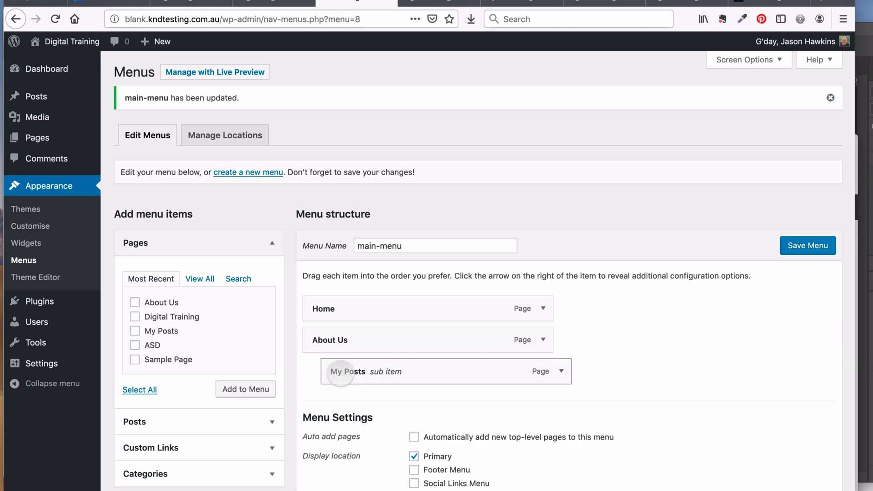
scroll(748, 430, down, 3)
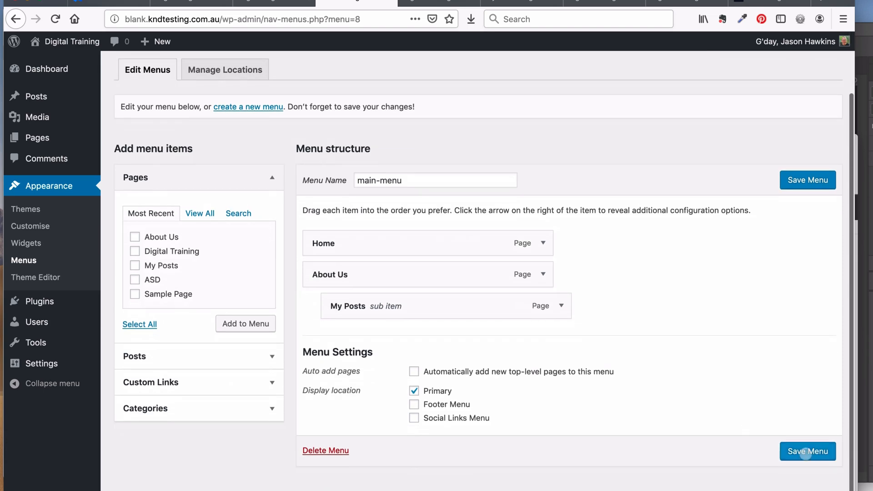
click(816, 452)
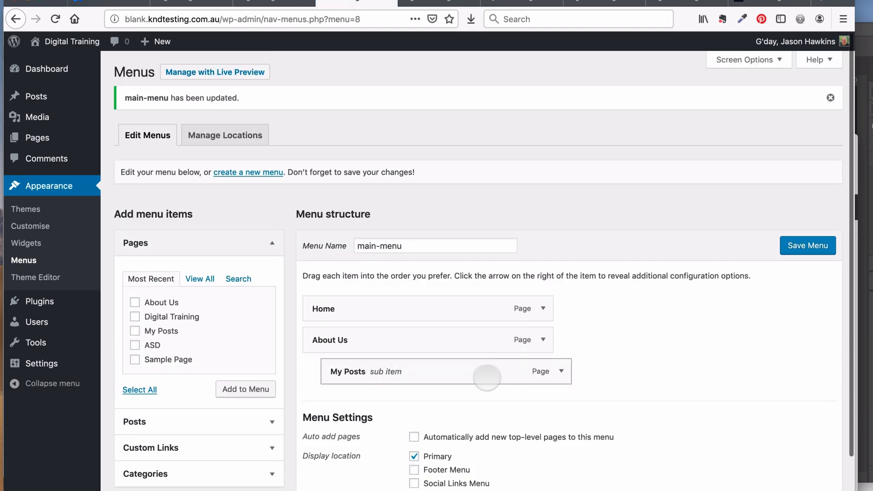
Set the My Posts sub item's navigation label to "Blog" and save the menu
click(561, 371)
double_click(415, 413)
triple_click(415, 412)
text(Blog)
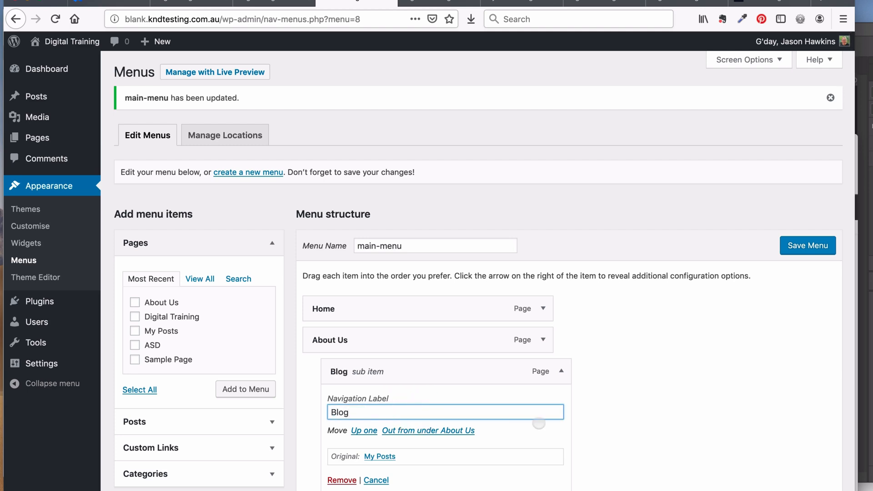
click(672, 365)
scroll(671, 365, down, 3)
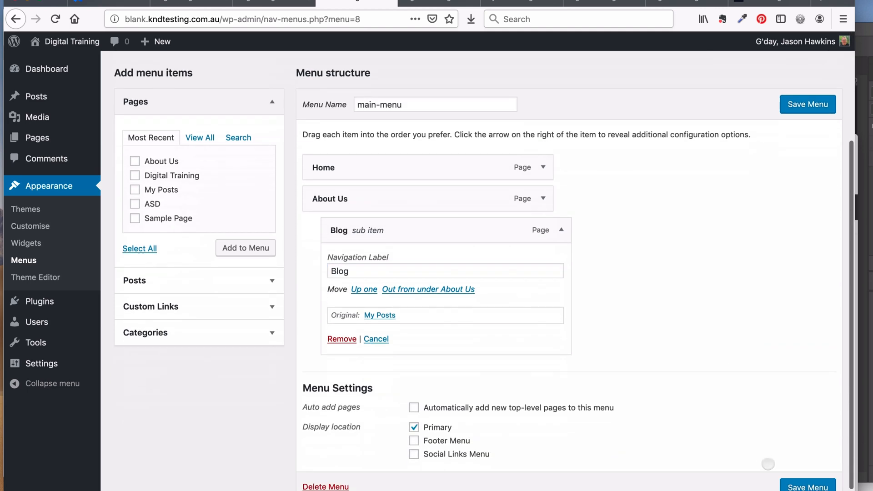
click(792, 484)
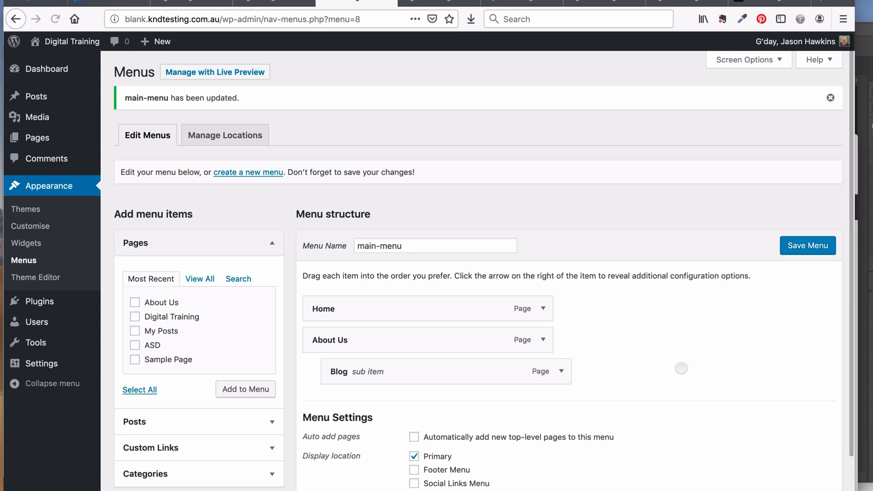
Reload the live homepage and test the Blog link under About Us and the Home link
click(439, 4)
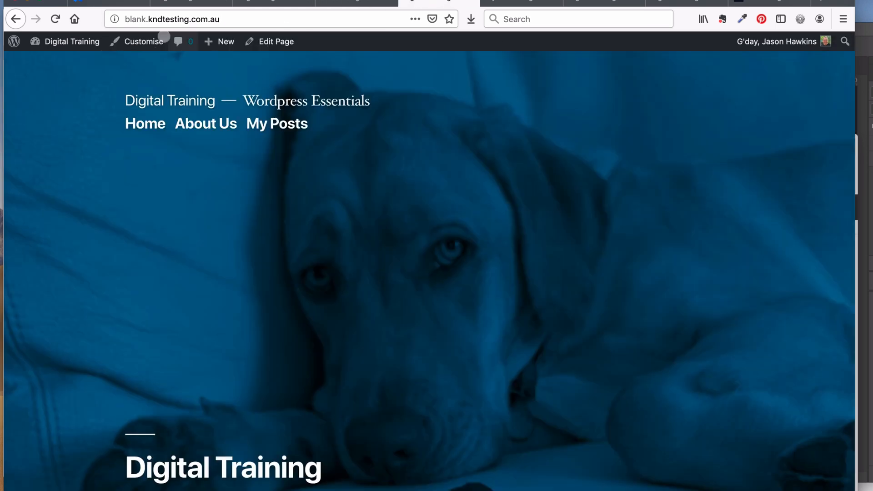
click(55, 19)
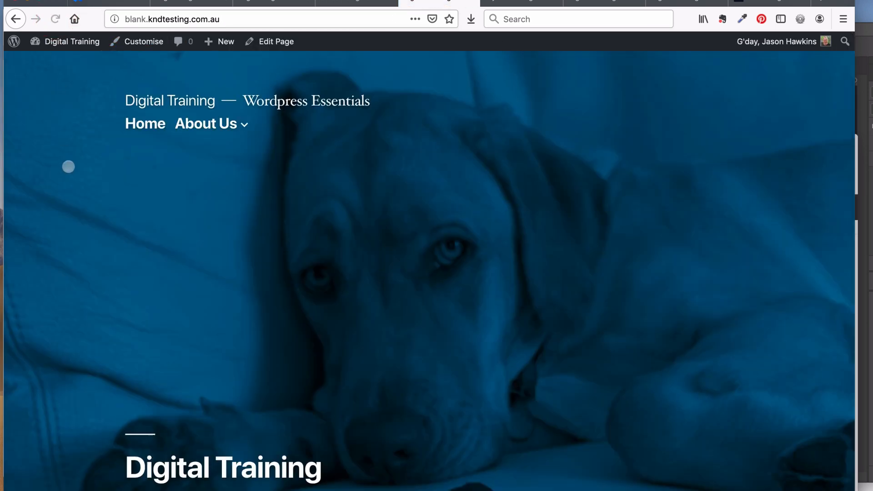
mouse_move(232, 123)
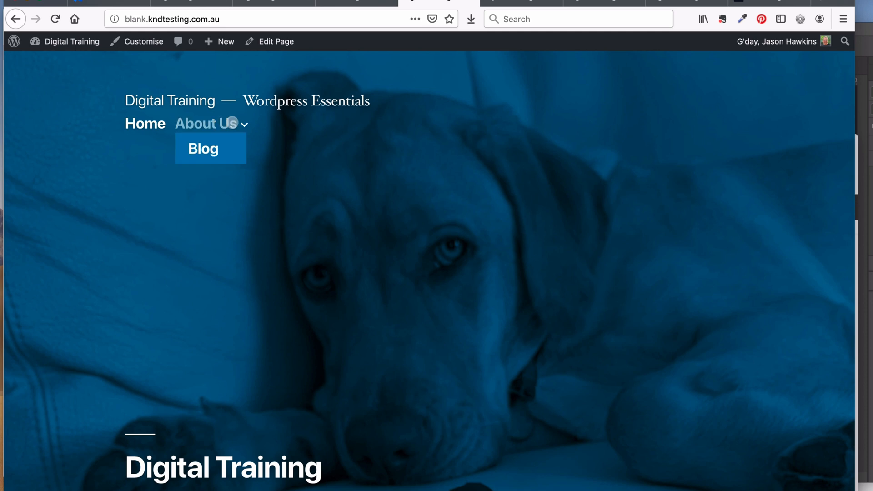
click(221, 150)
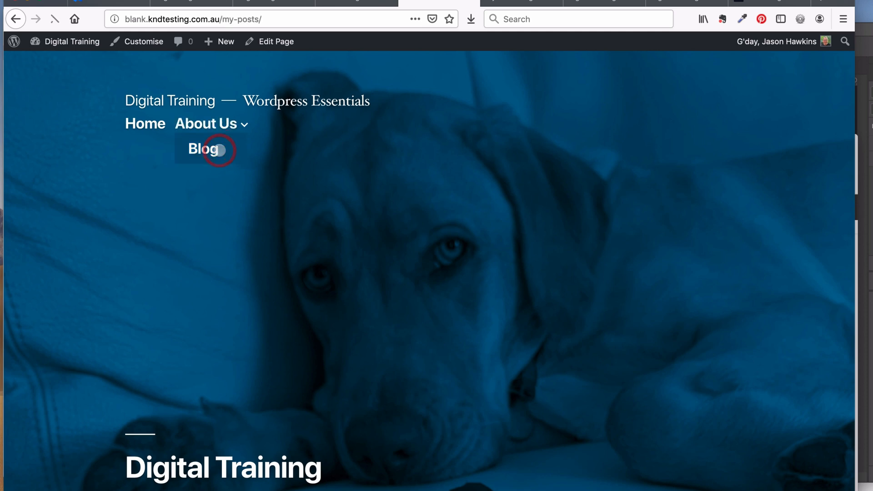
click(156, 124)
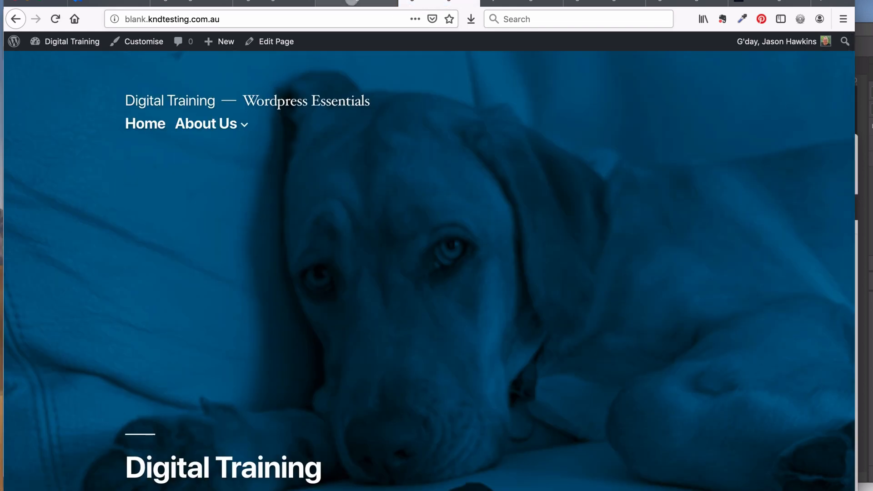
Return to the site's admin area and open the list of all pages
click(356, 4)
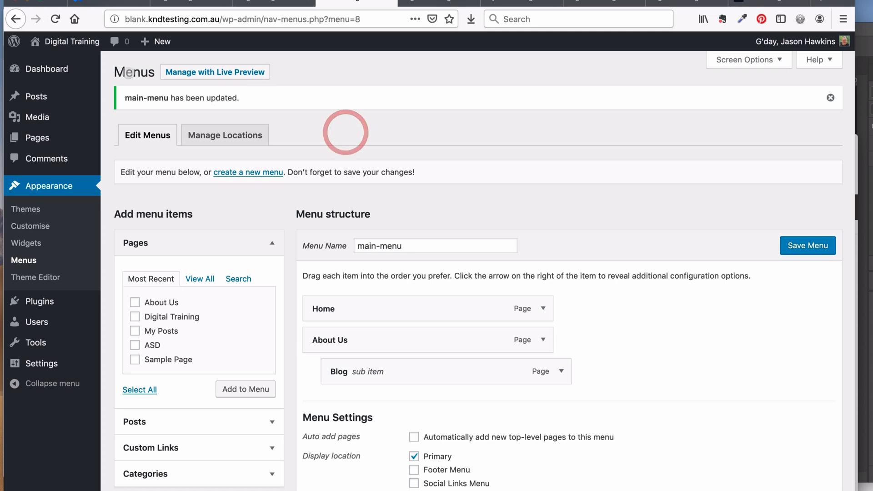
mouse_move(30, 137)
click(125, 139)
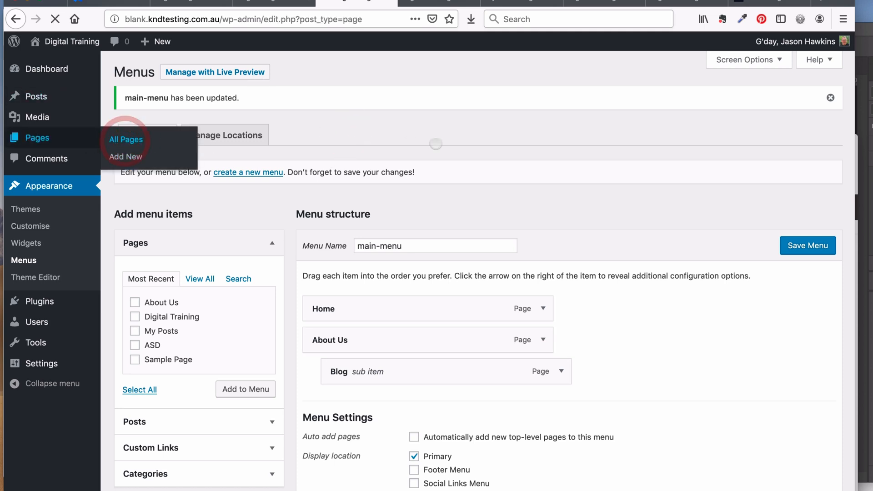